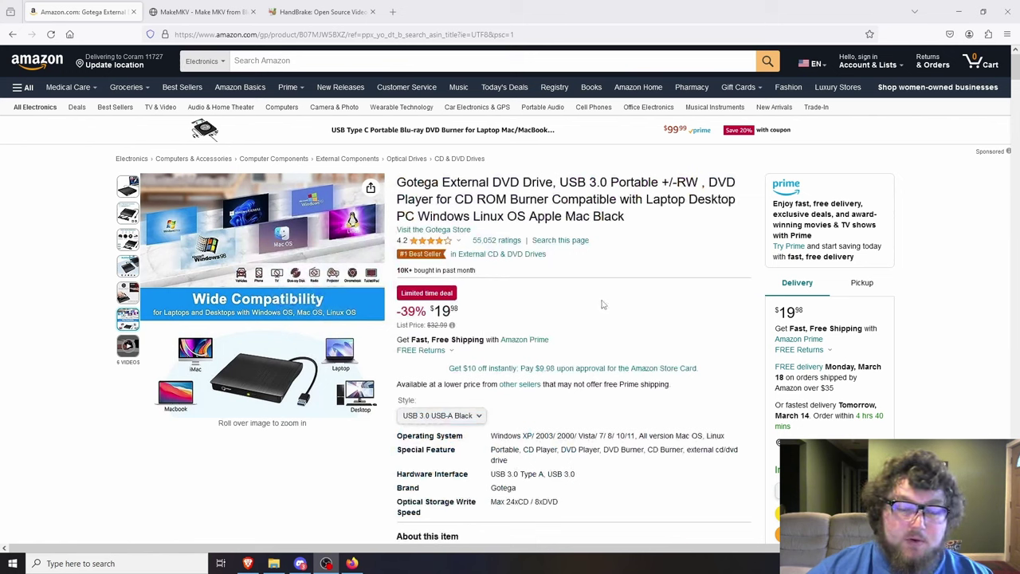
View the MakeMKV website and the HandBrake website in their open browser tabs
click(198, 13)
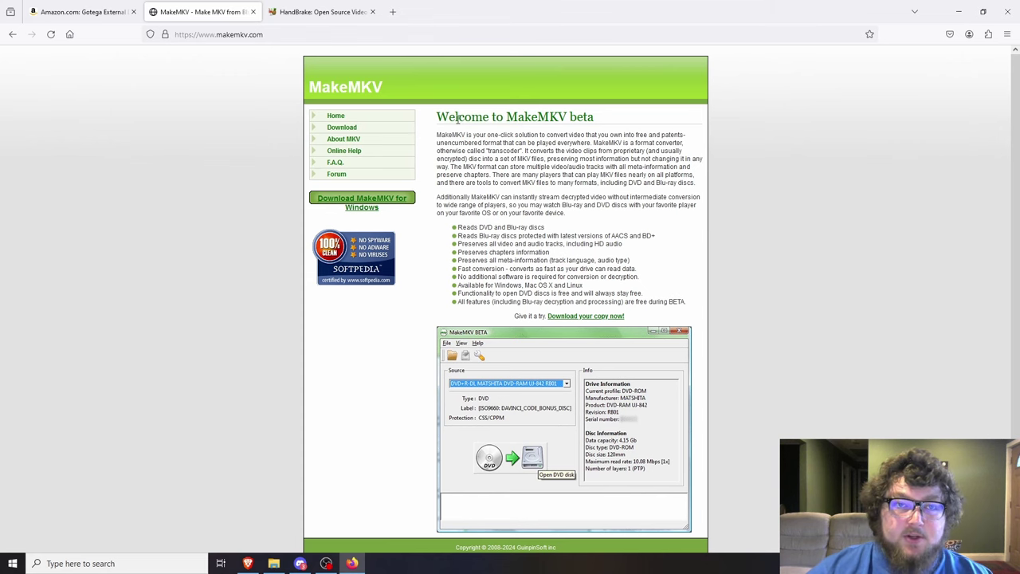
click(319, 12)
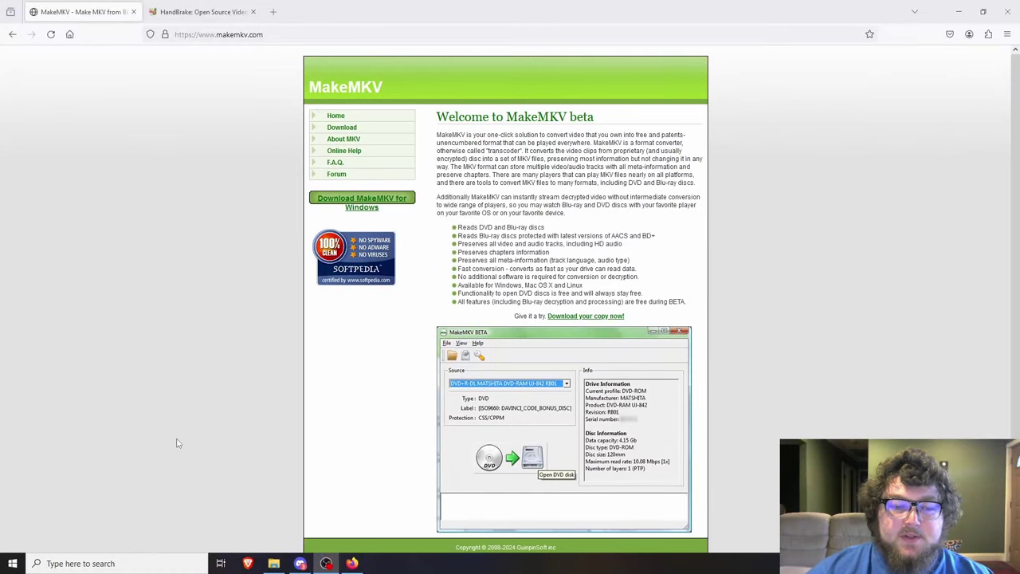
Launch MakeMKV from the Windows search and move its window clear of the browser page
click(130, 558)
text(ma)
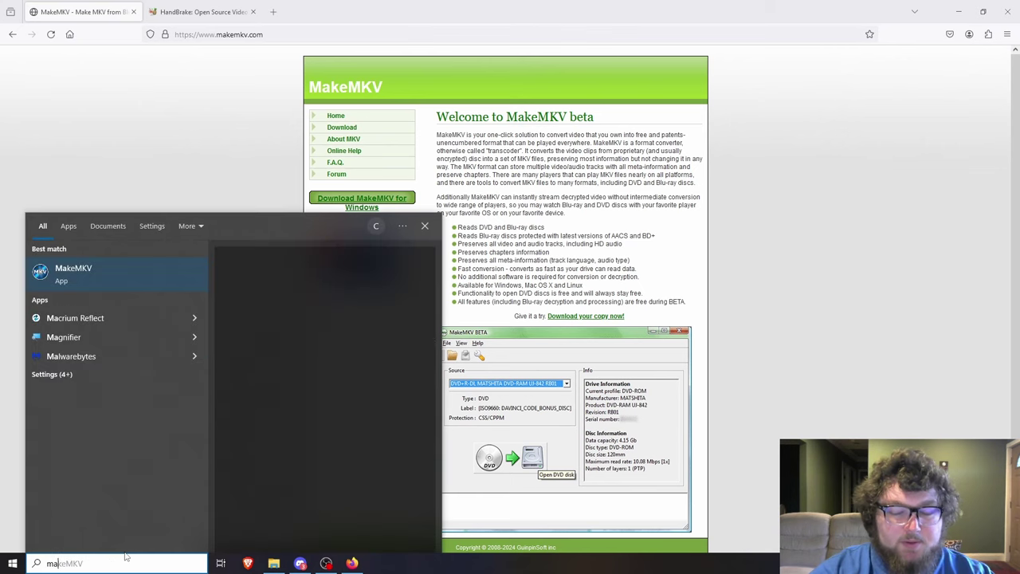
key(Return)
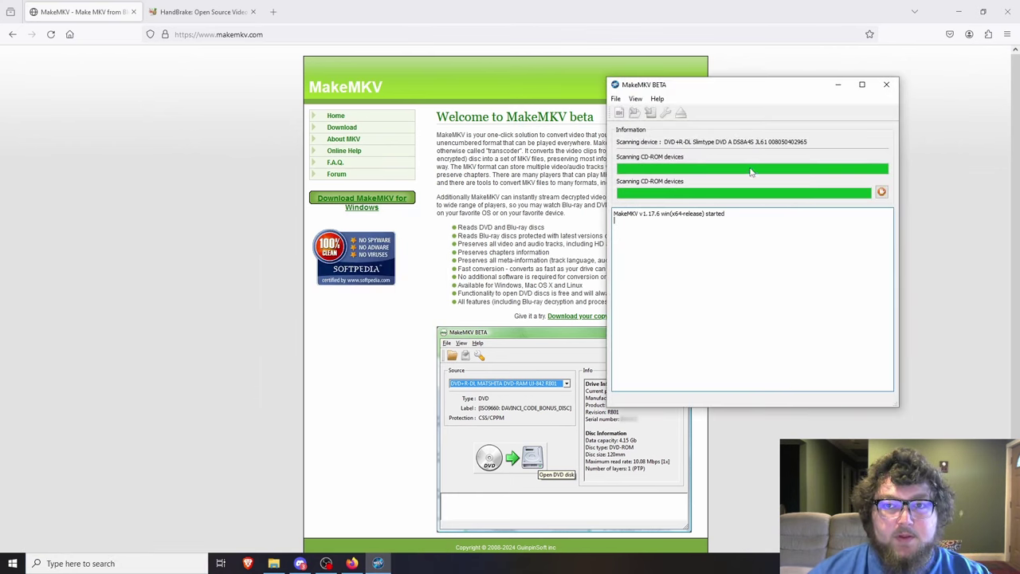
drag(685, 94, 496, 108)
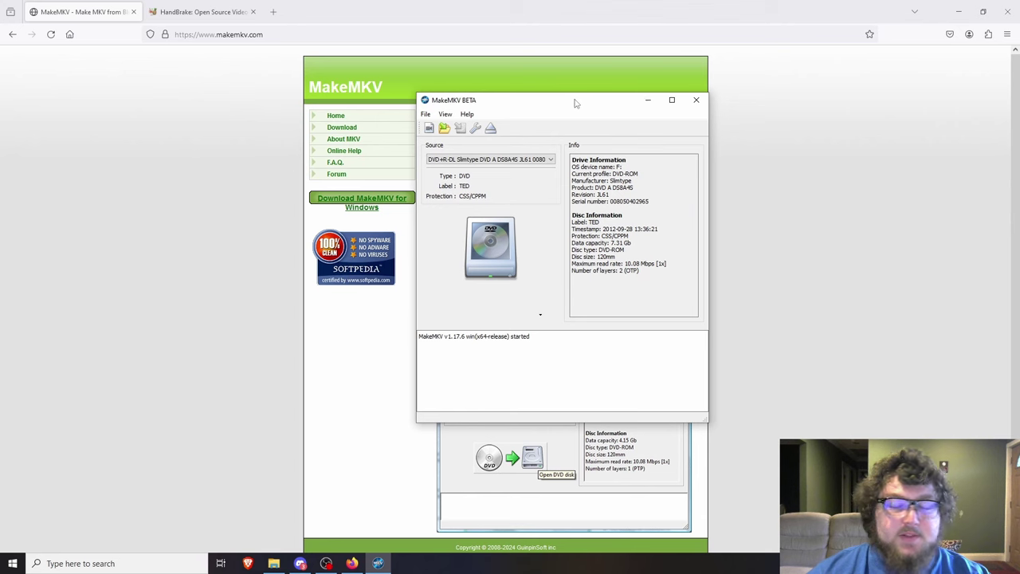
drag(574, 104, 845, 127)
Search the web for "makemkv beta key" in a new tab and open the forum topic "MakeMKV is free while in beta"
click(273, 11)
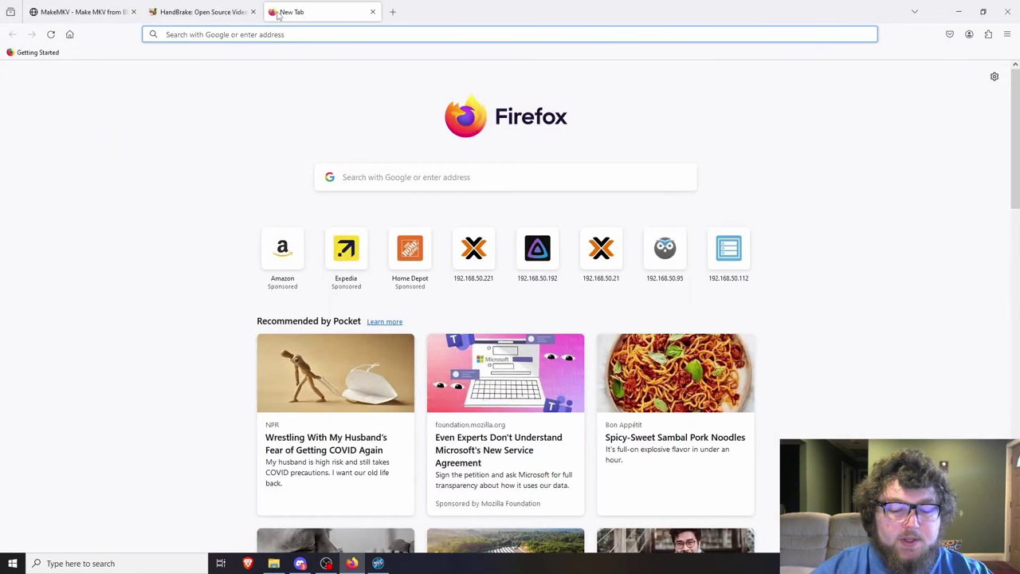
text(makemk)
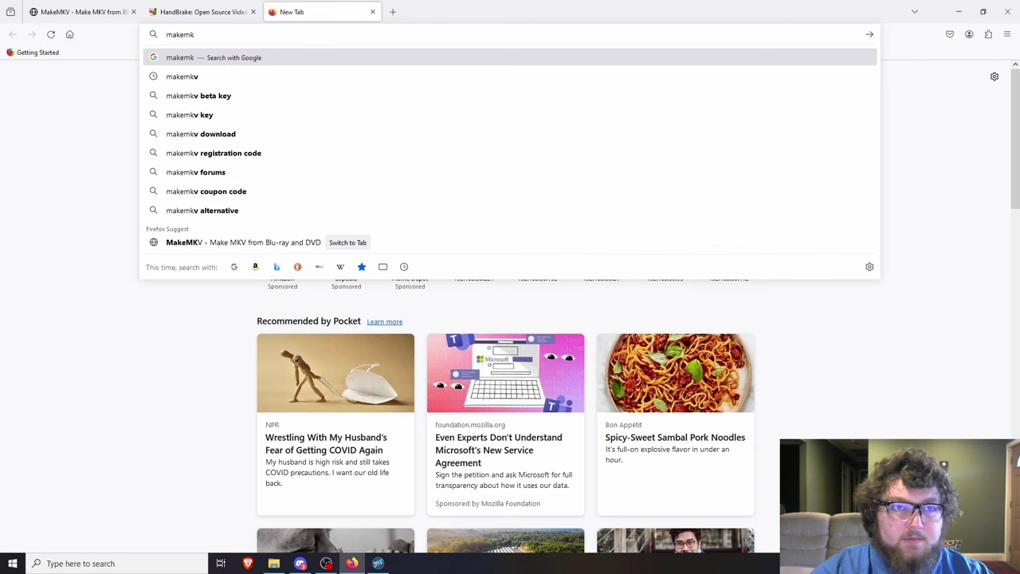
text(v)
key(Down)
key(Return)
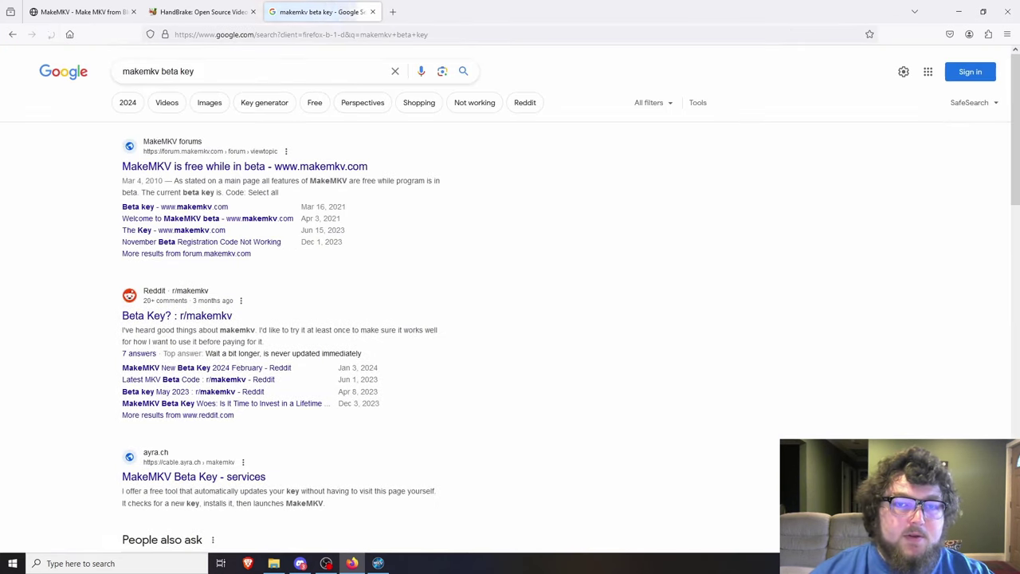
click(229, 167)
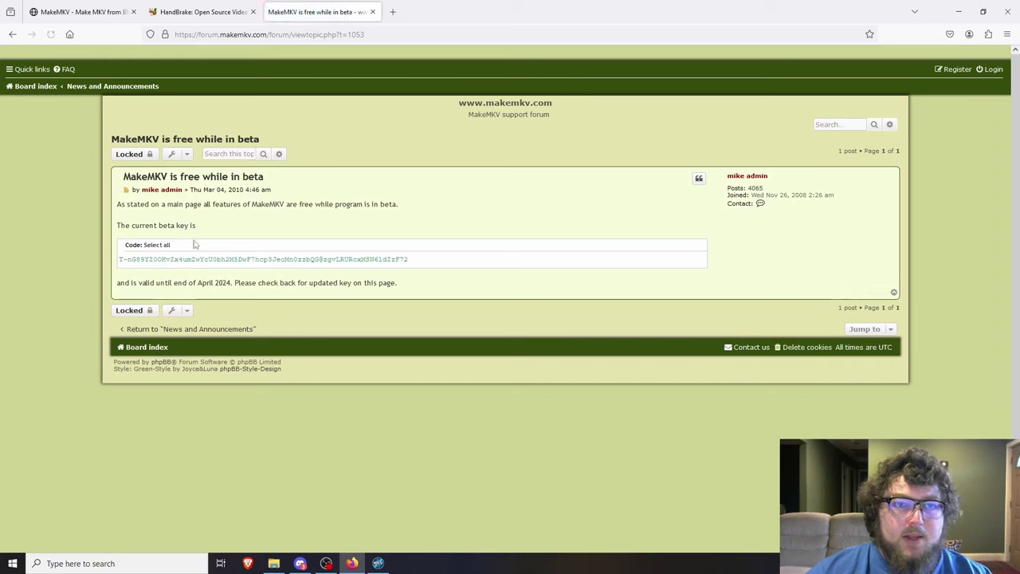
Copy the current beta key from the forum post and bring the MakeMKV window to the front
drag(192, 283, 258, 282)
click(259, 282)
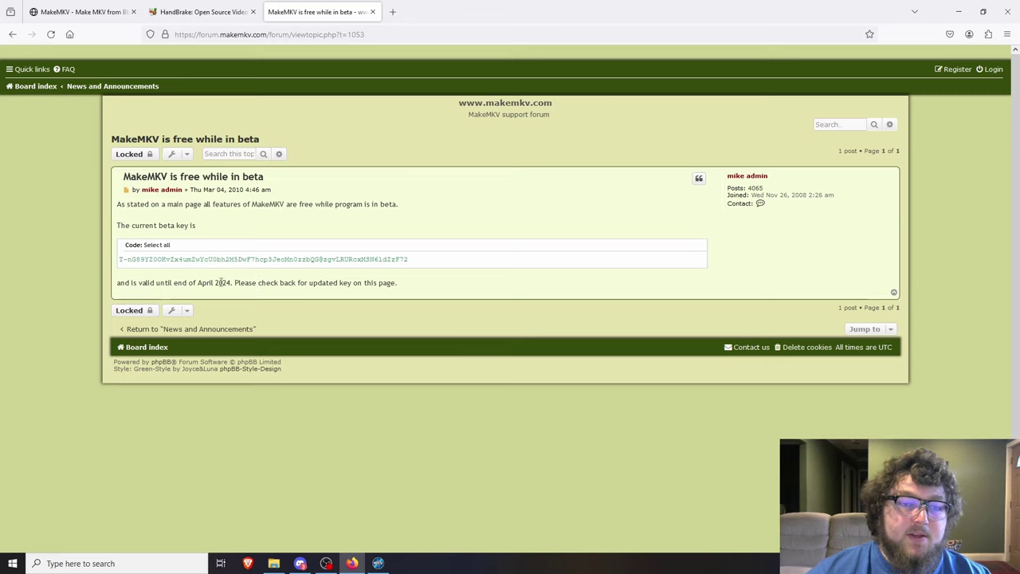
triple_click(253, 260)
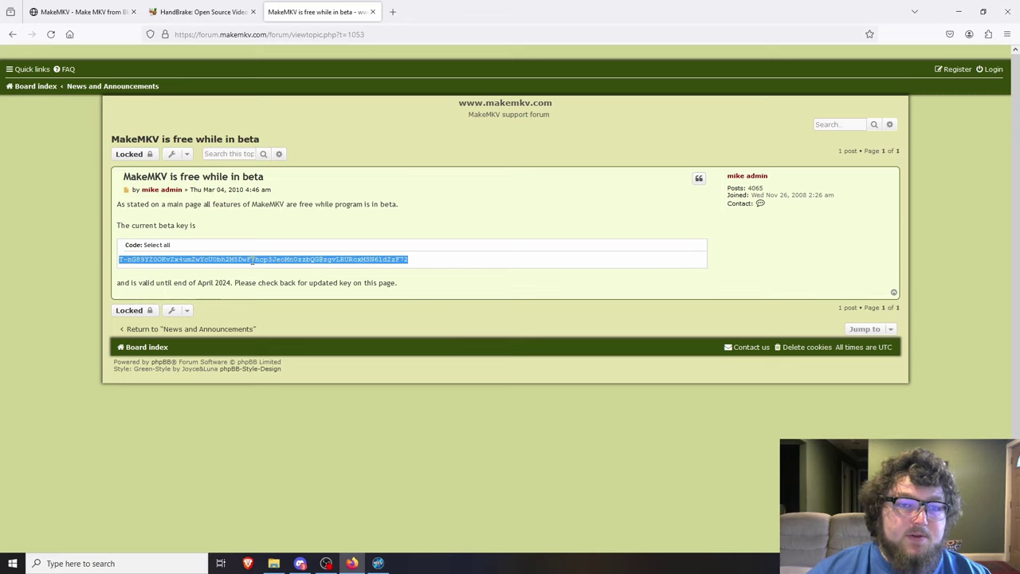
right_click(255, 261)
click(269, 271)
click(378, 563)
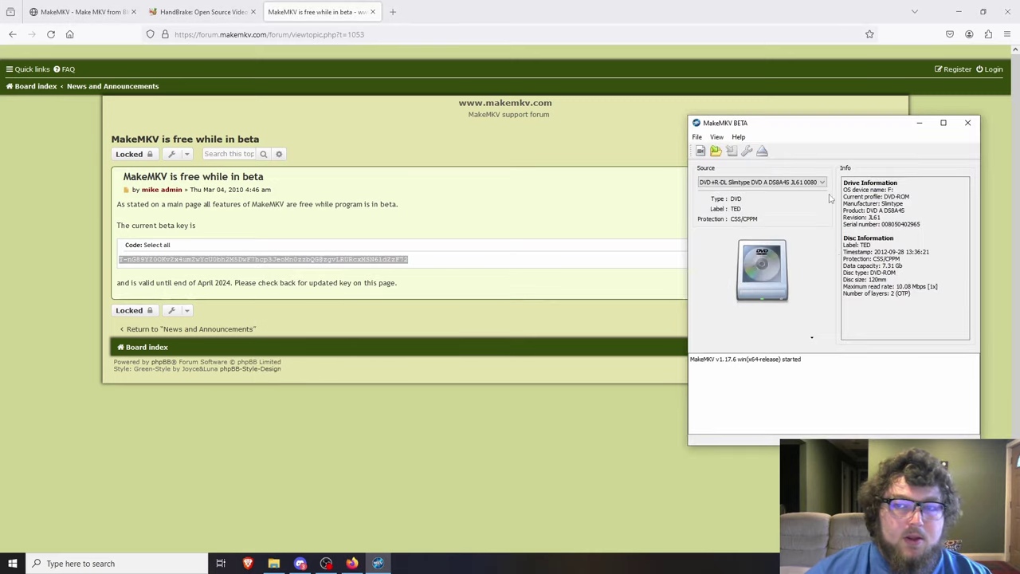
drag(791, 125, 672, 126)
click(581, 133)
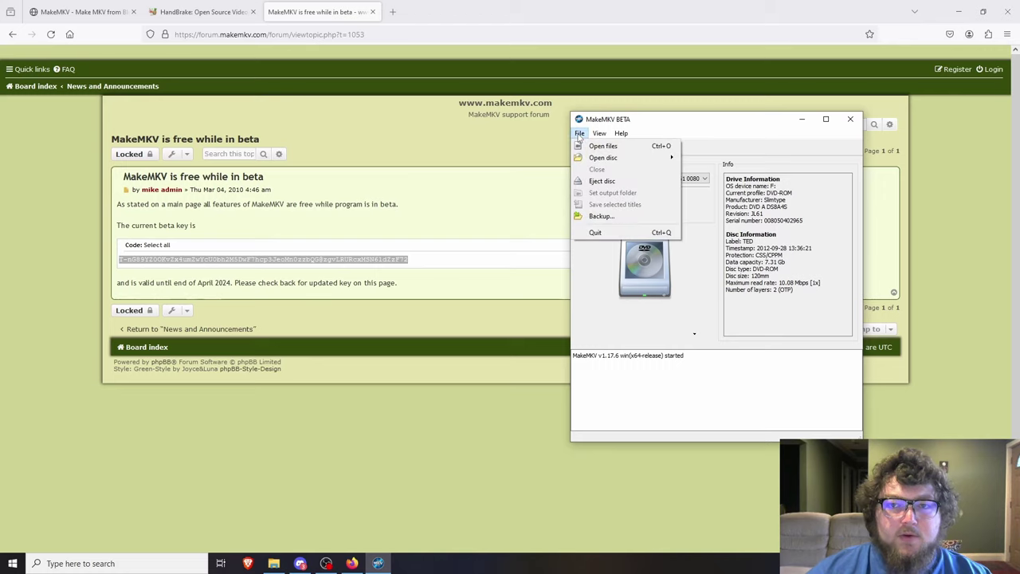
mouse_move(622, 133)
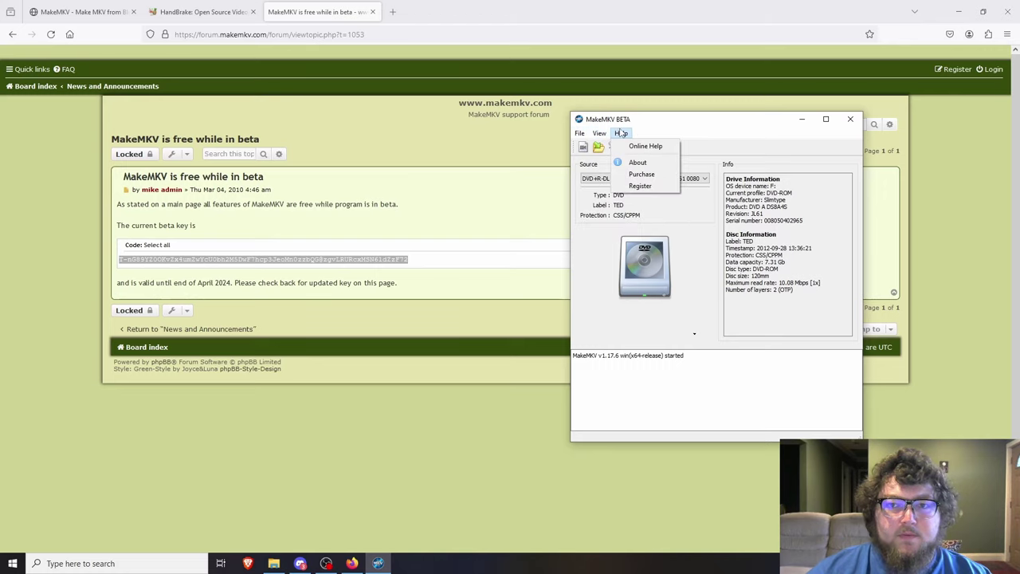
click(636, 182)
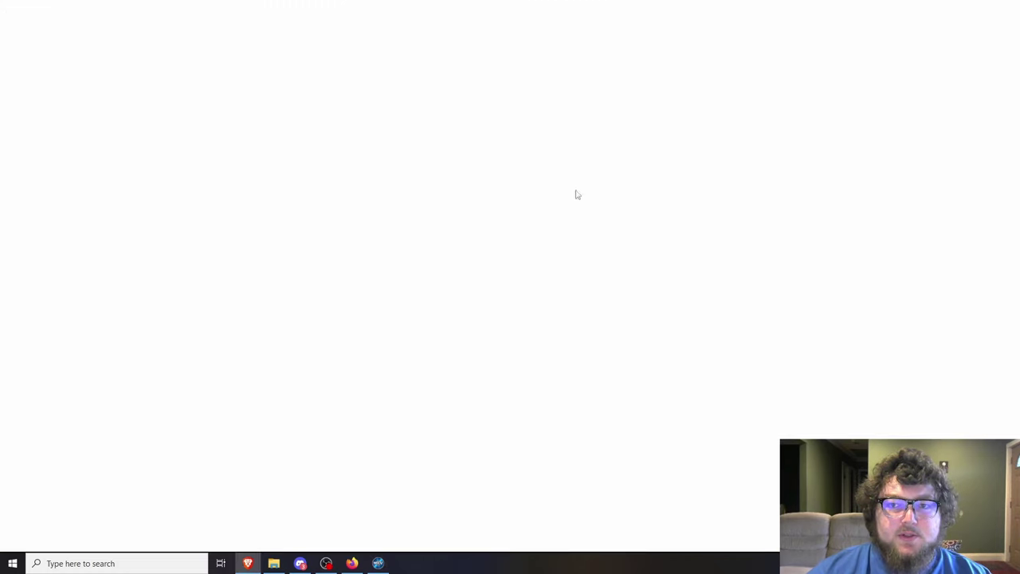
click(1009, 8)
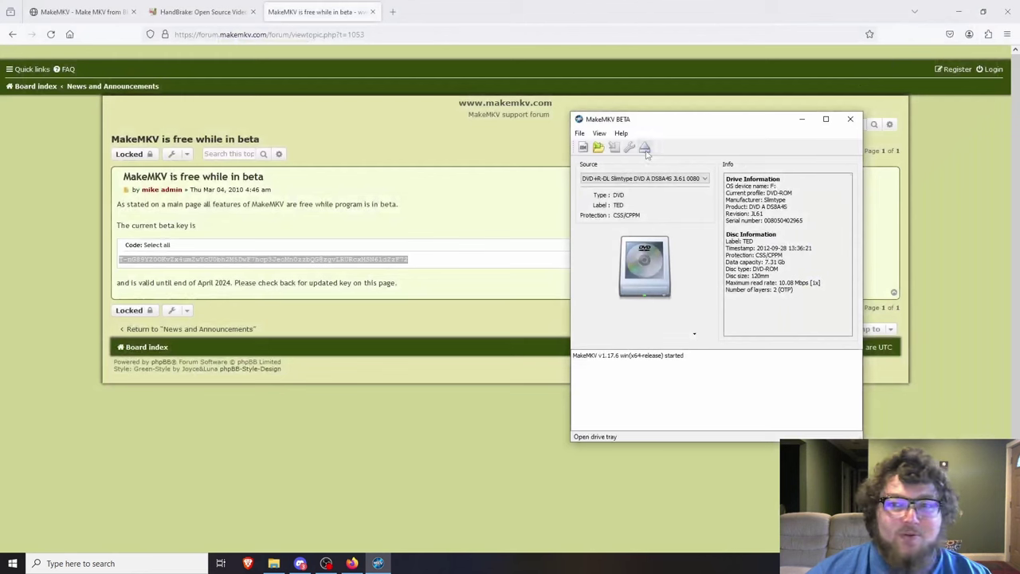
Enter the beta license key in MakeMKV's registration dialog and dismiss the dialog without confirming
click(621, 133)
click(638, 191)
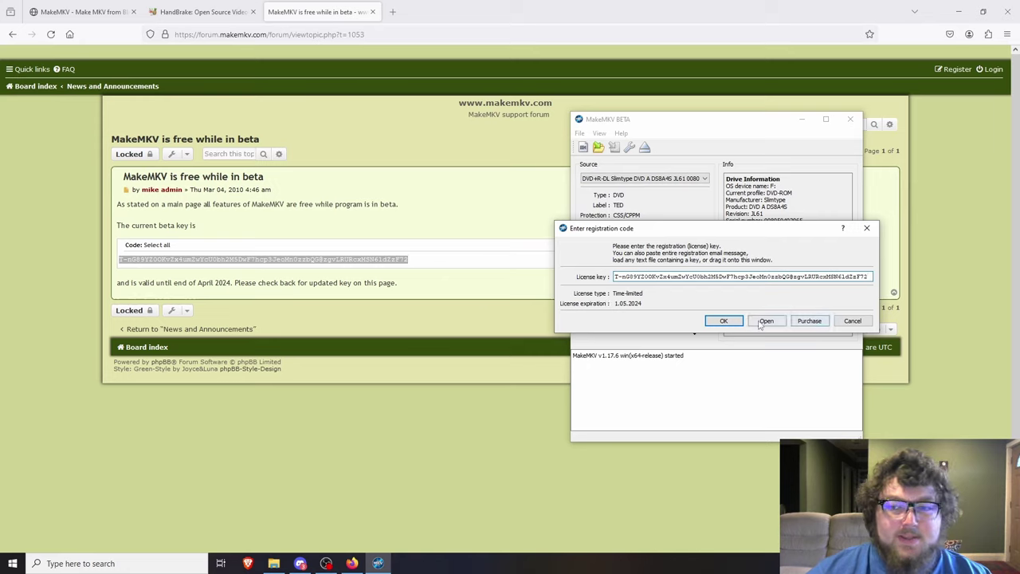
click(868, 229)
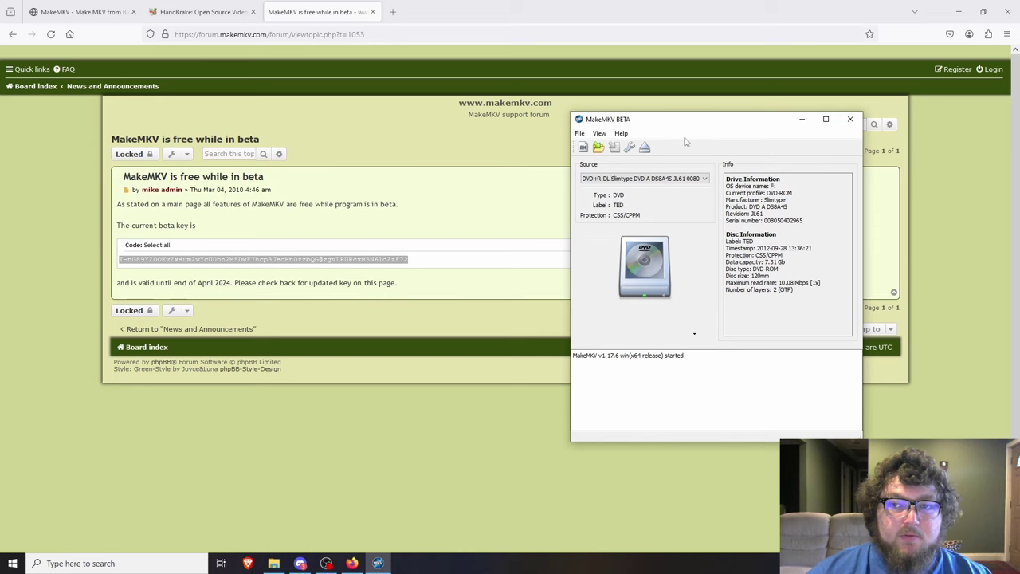
drag(682, 122, 612, 120)
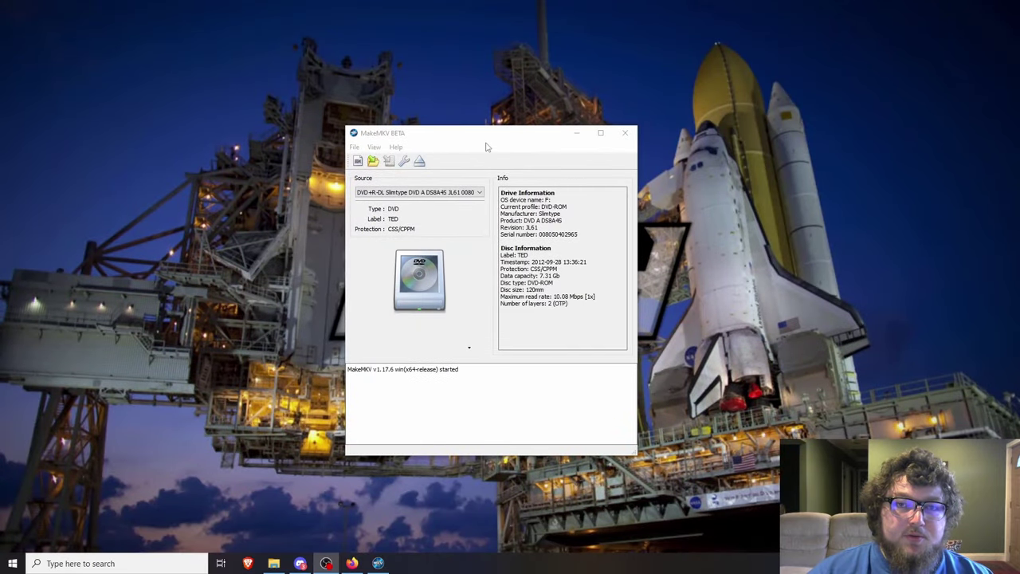
Place MakeMKV and File Explorer side by side, with Explorer showing the DvDRips folder on the Plex network drive
drag(489, 139, 202, 146)
click(273, 563)
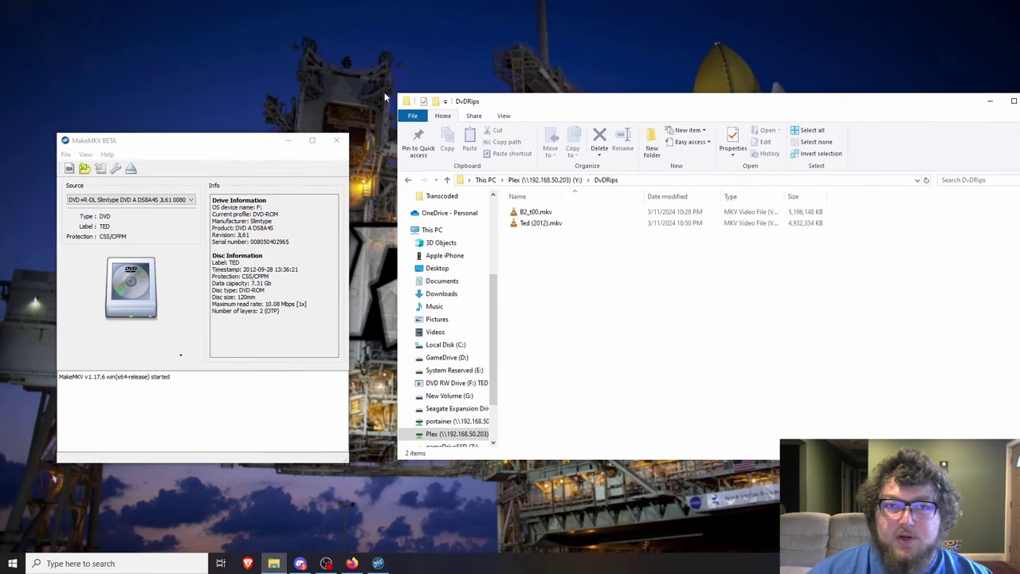
drag(393, 93, 410, 160)
click(558, 246)
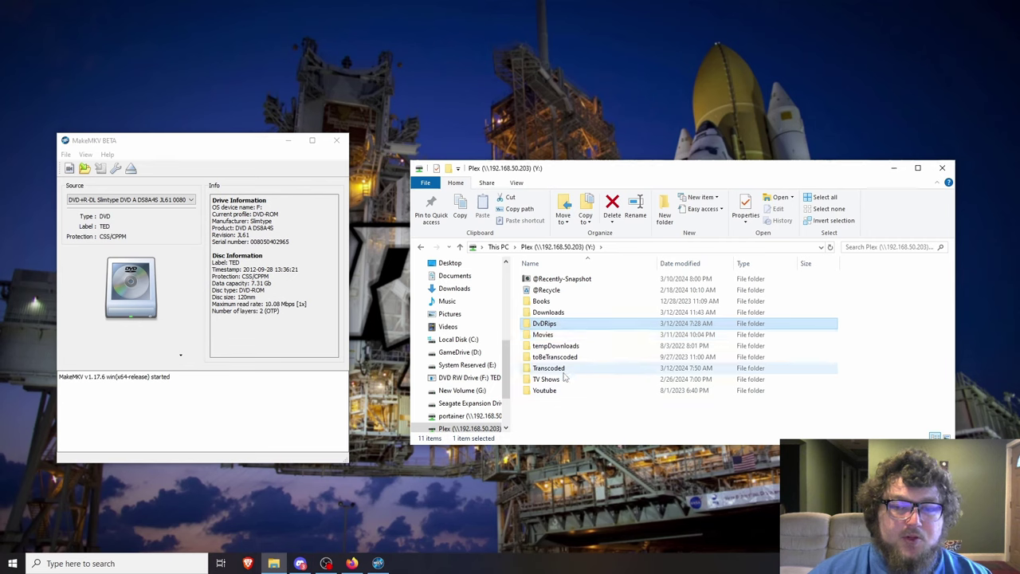
double_click(565, 324)
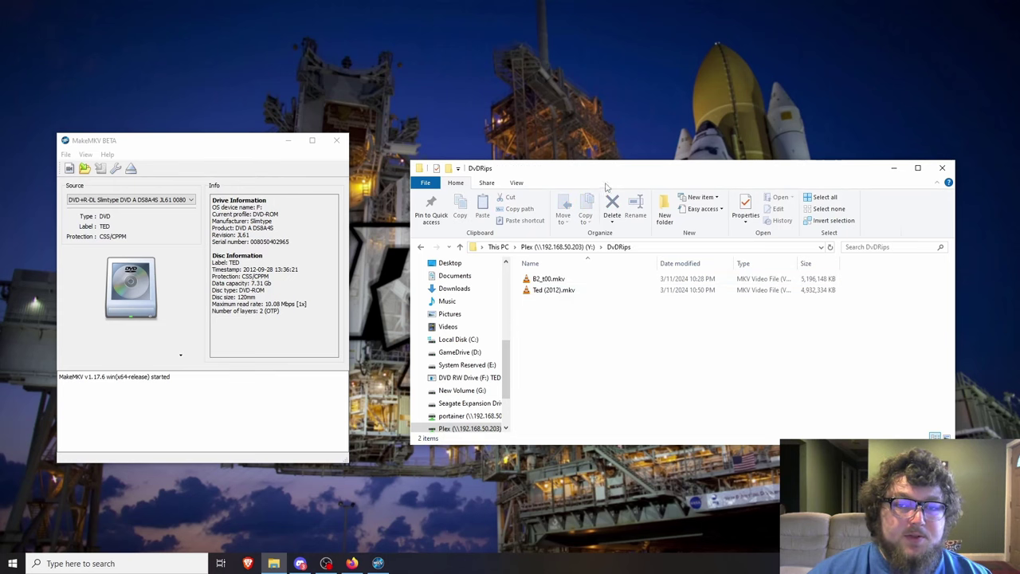
drag(588, 168, 620, 150)
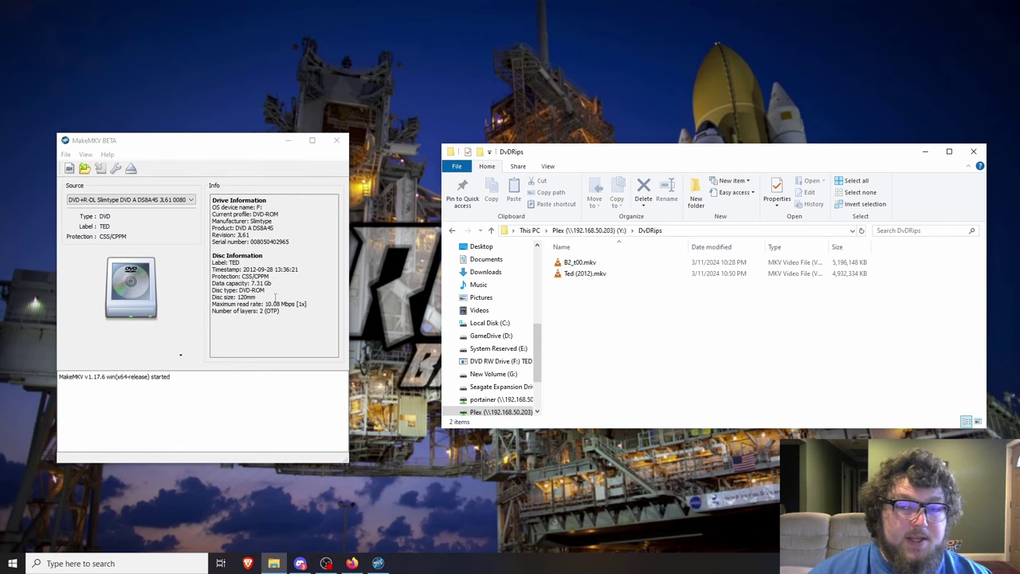
Check the computer's GPU and CPU performance graphs in Task Manager and close it
right_click(448, 562)
click(510, 516)
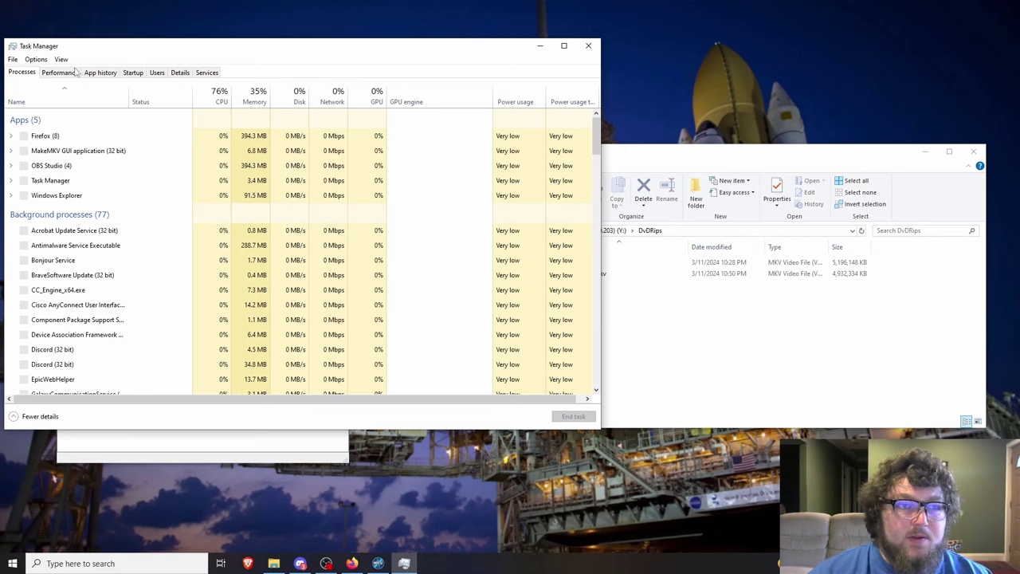
click(75, 72)
drag(132, 40, 224, 46)
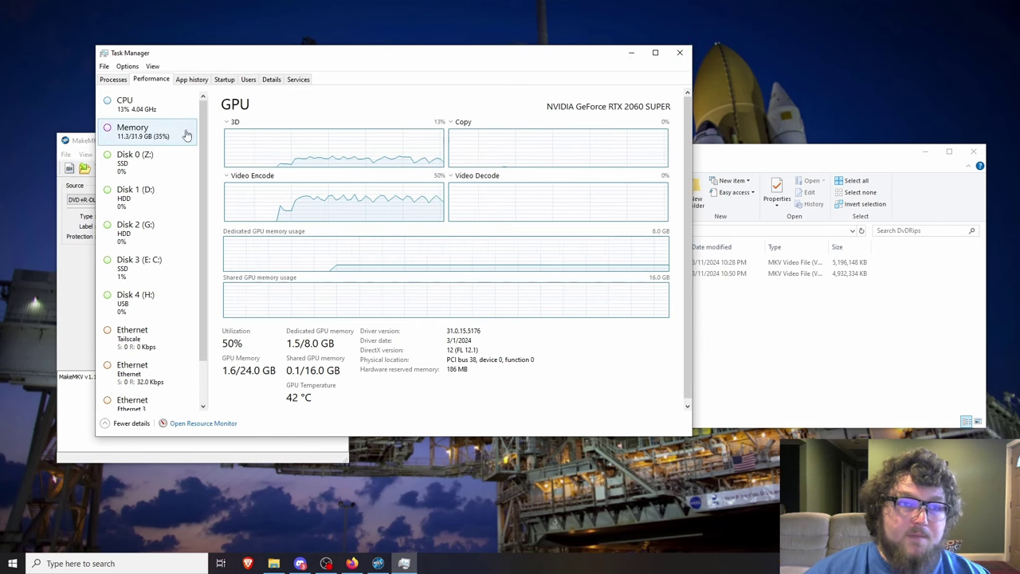
click(146, 118)
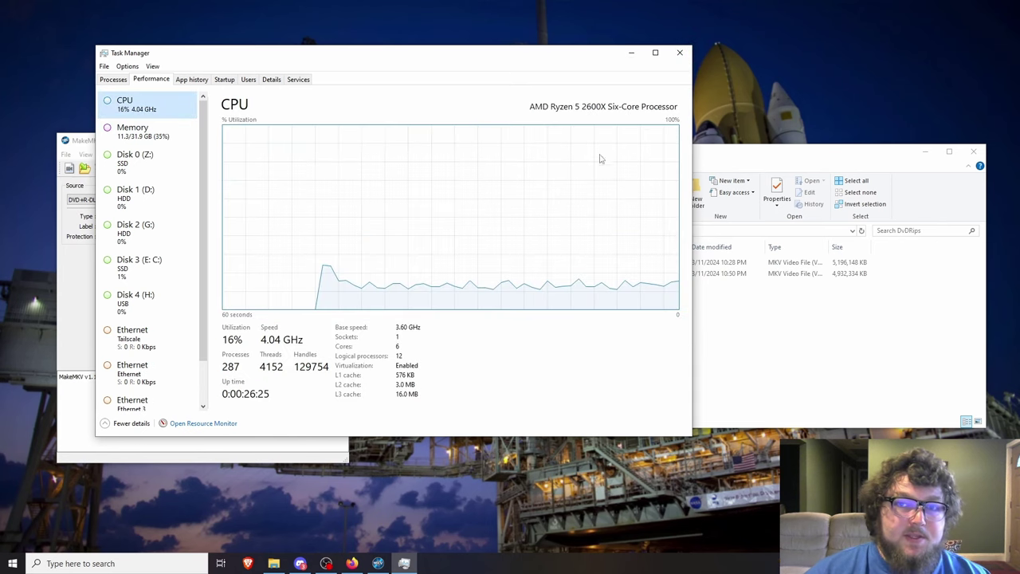
click(679, 52)
drag(556, 158, 546, 154)
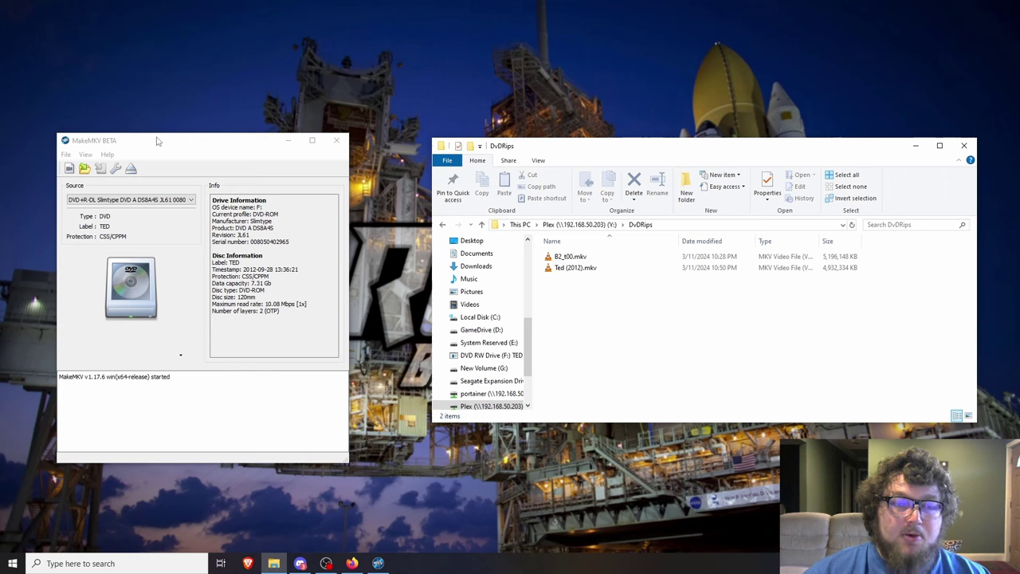
drag(157, 145, 180, 129)
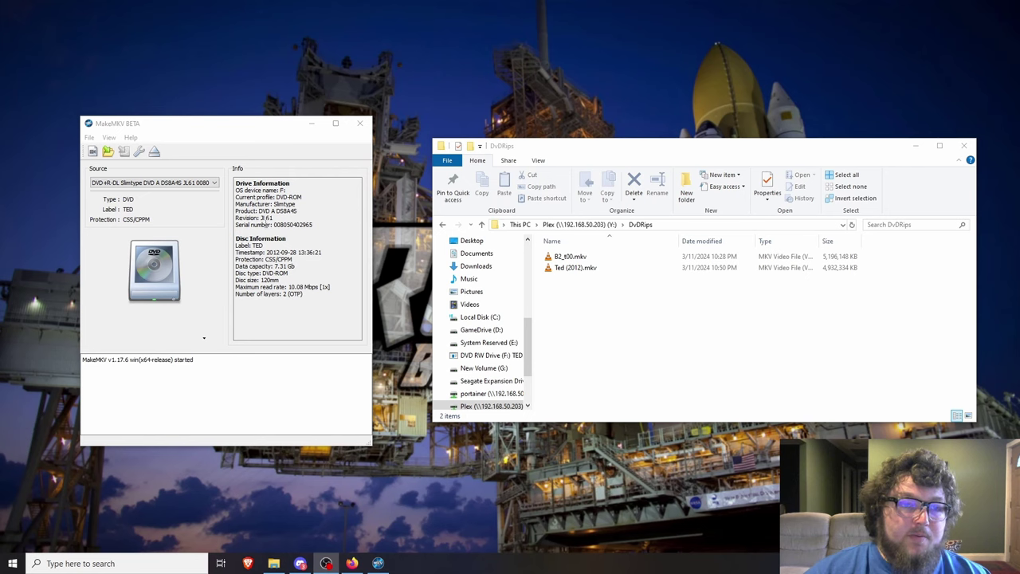
drag(305, 293, 235, 244)
click(235, 245)
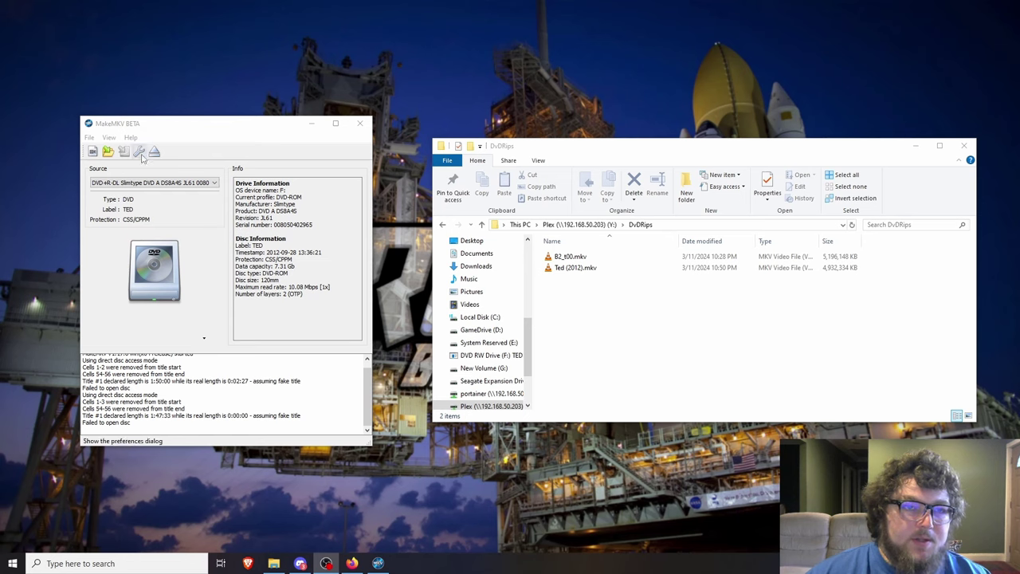
Examine the default destination choices in MakeMKV's video preferences, trying Custom and returning to Auto, and cancel the dialog
click(140, 153)
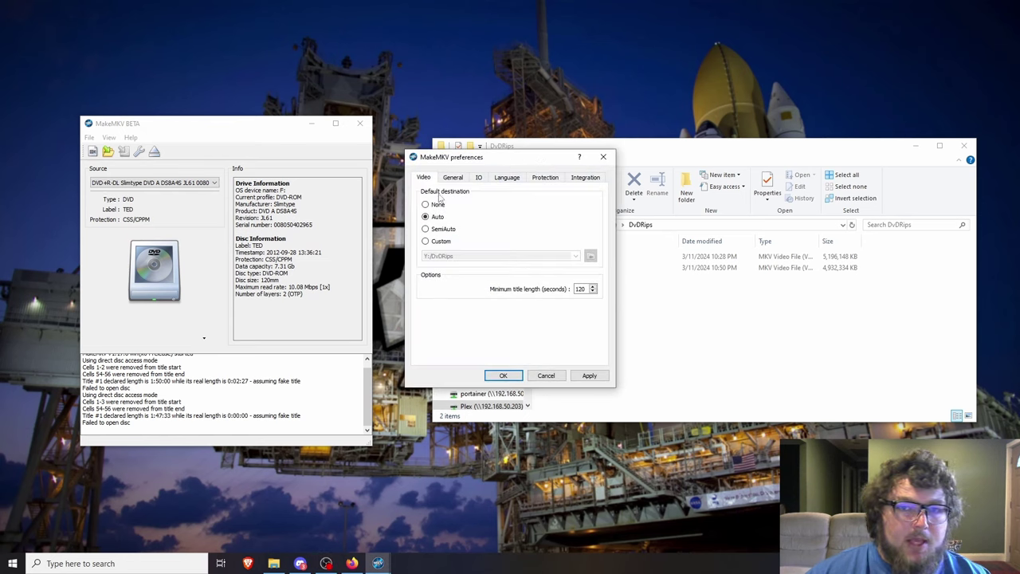
click(439, 241)
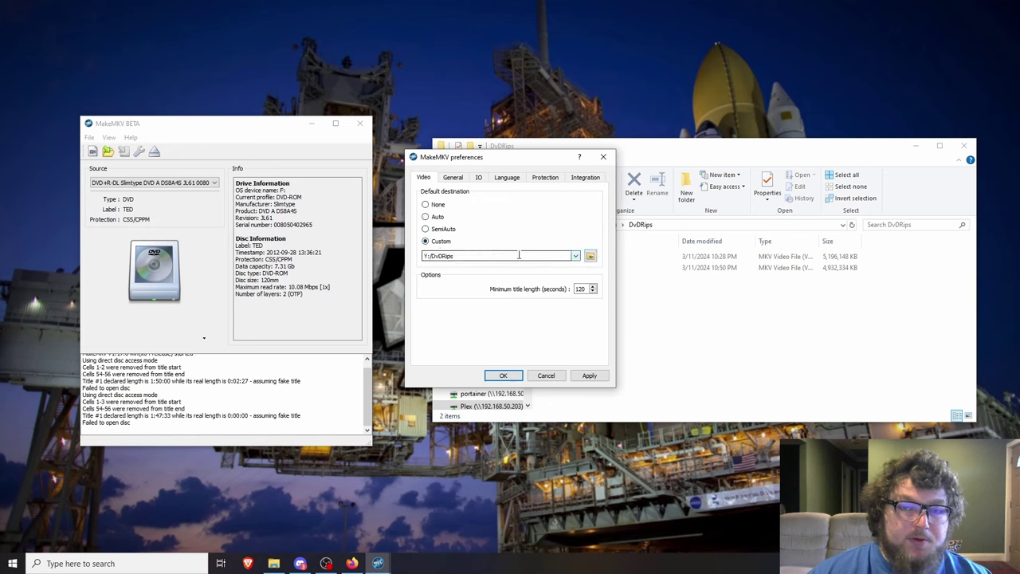
click(438, 217)
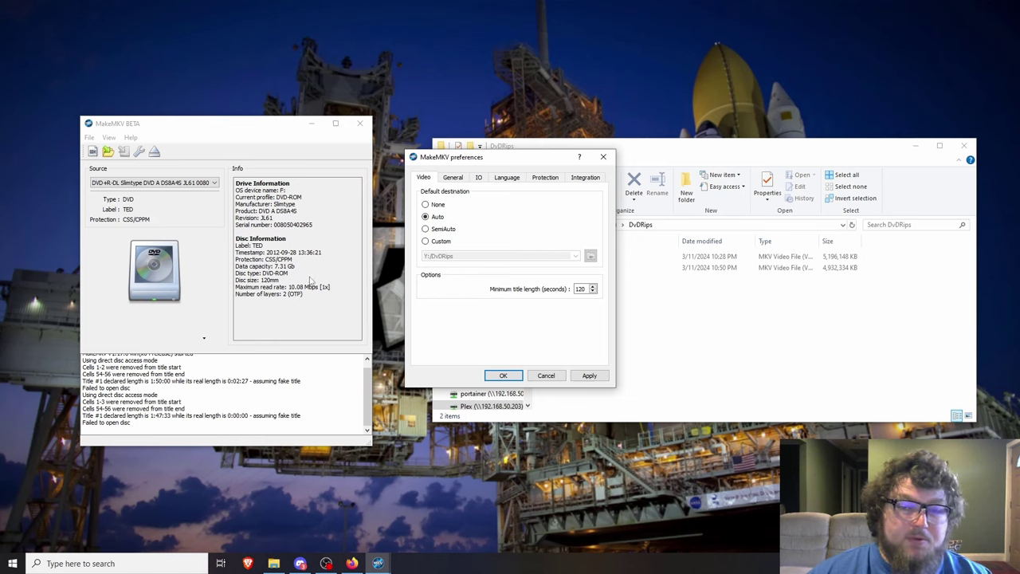
click(553, 379)
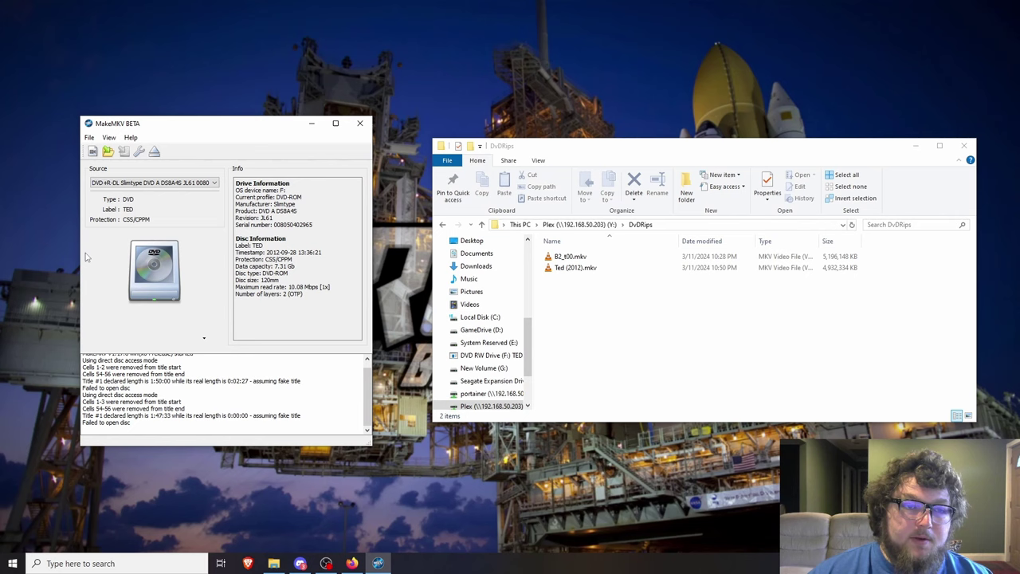
Open the TED DVD disc in MakeMKV and widen the title list to show the full descriptions
click(154, 271)
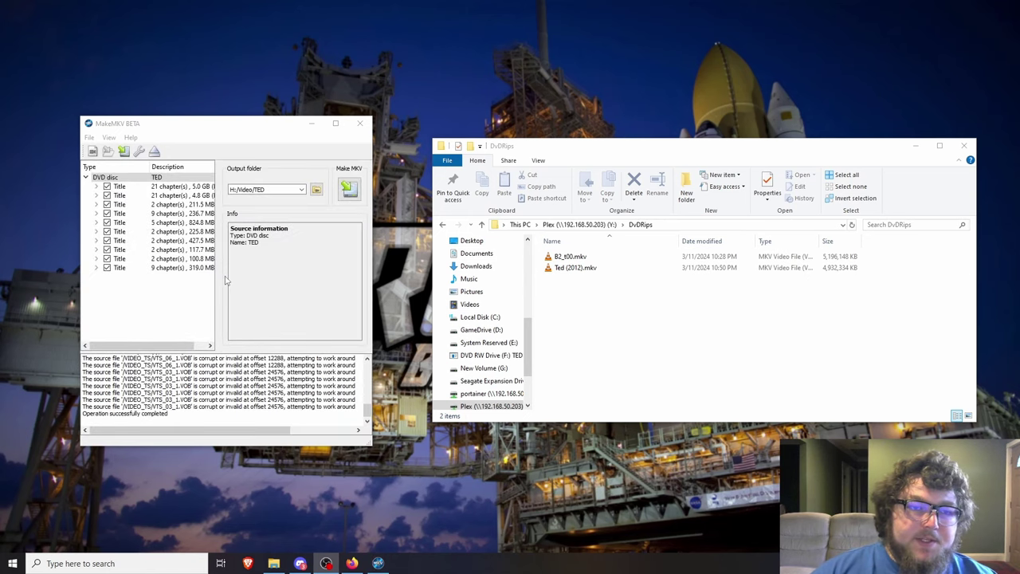
drag(218, 275, 244, 275)
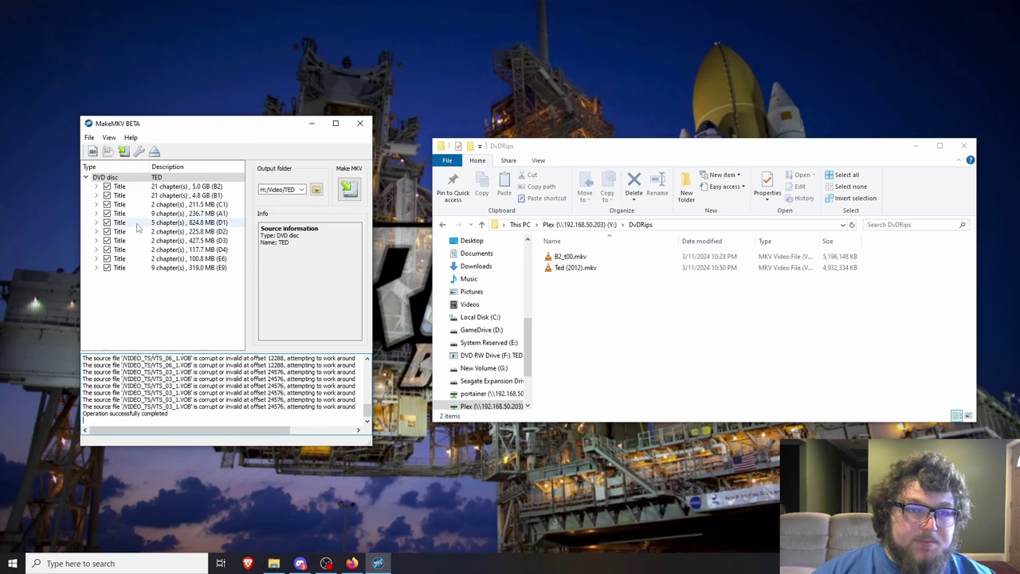
Examine the audio and subtitle tracks of the 4.8 GB (B1) title and the tracks of the 100.8 MB (E6) title
click(97, 196)
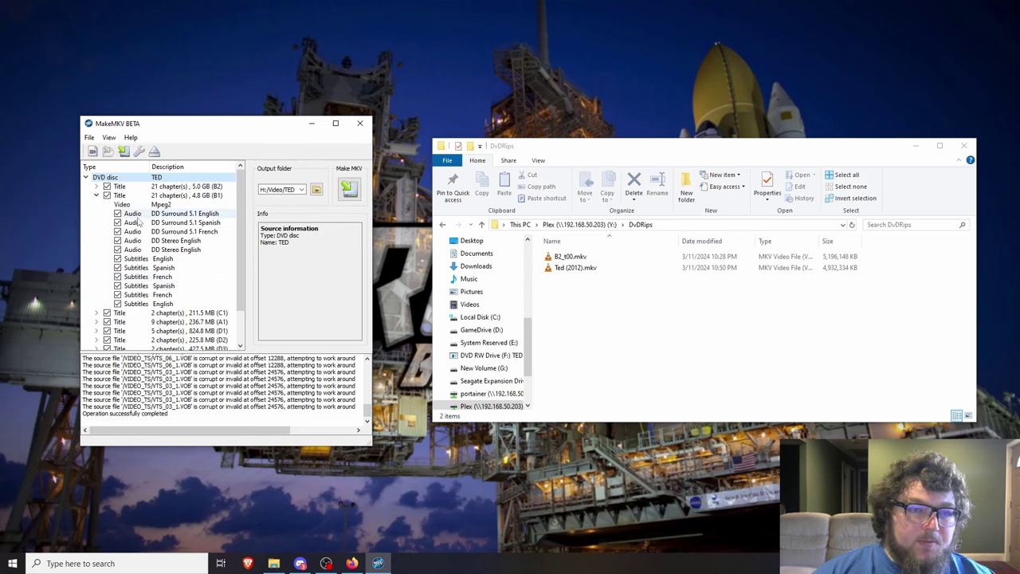
click(97, 196)
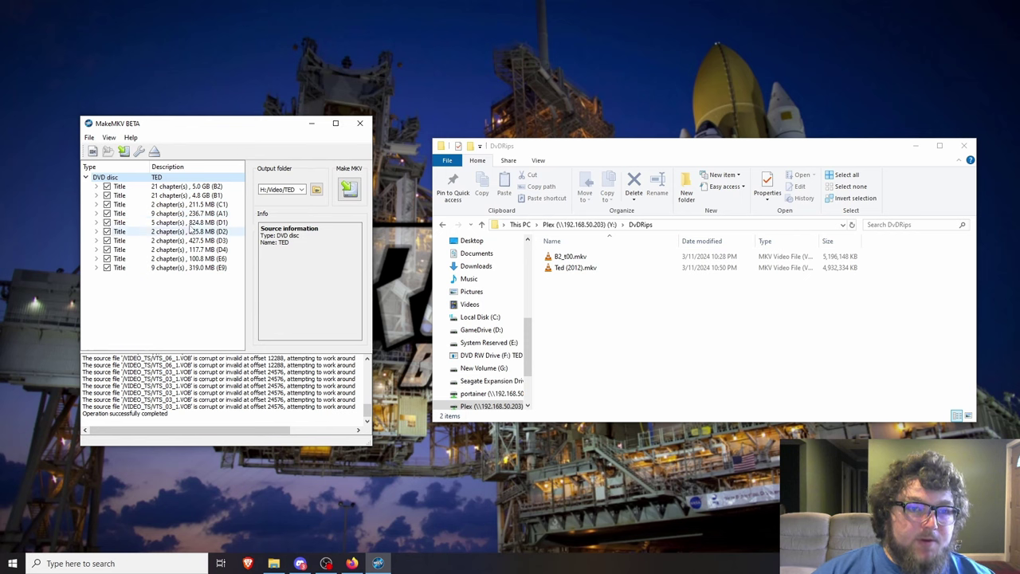
click(97, 259)
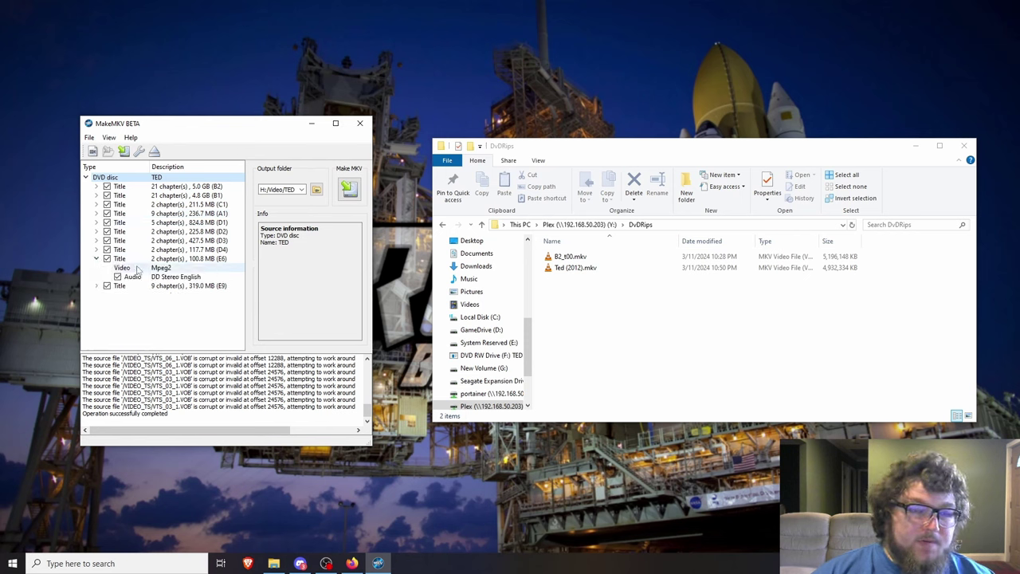
click(96, 259)
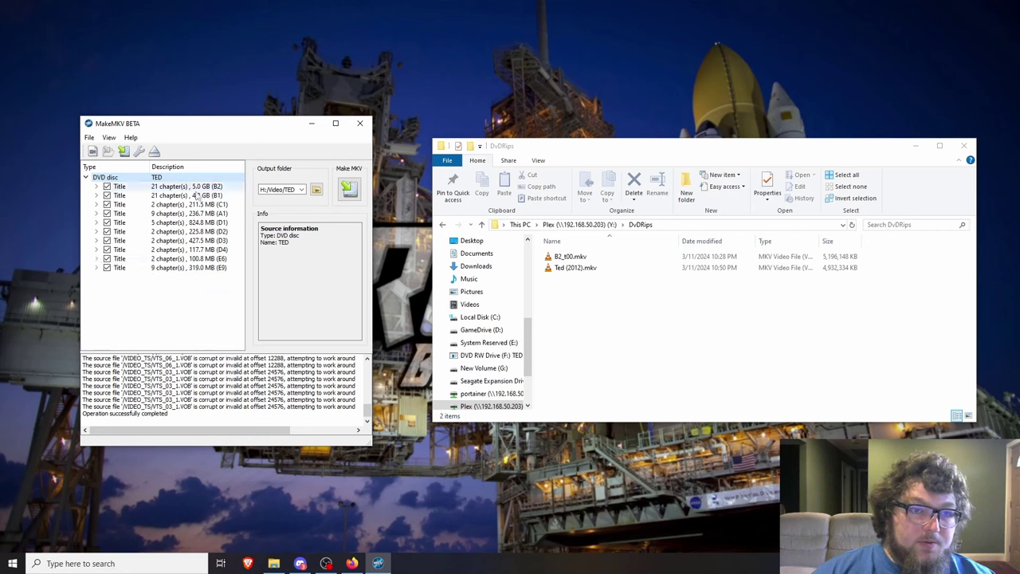
Exclude every title from the rip except the two 21-chapter ones, B2 and B1
click(107, 204)
click(107, 214)
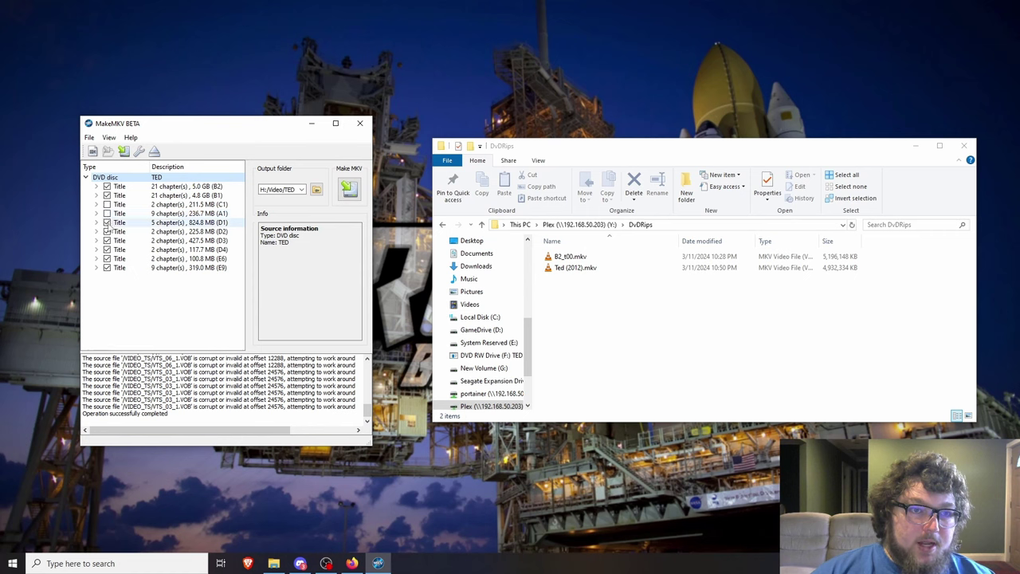
click(107, 222)
click(107, 249)
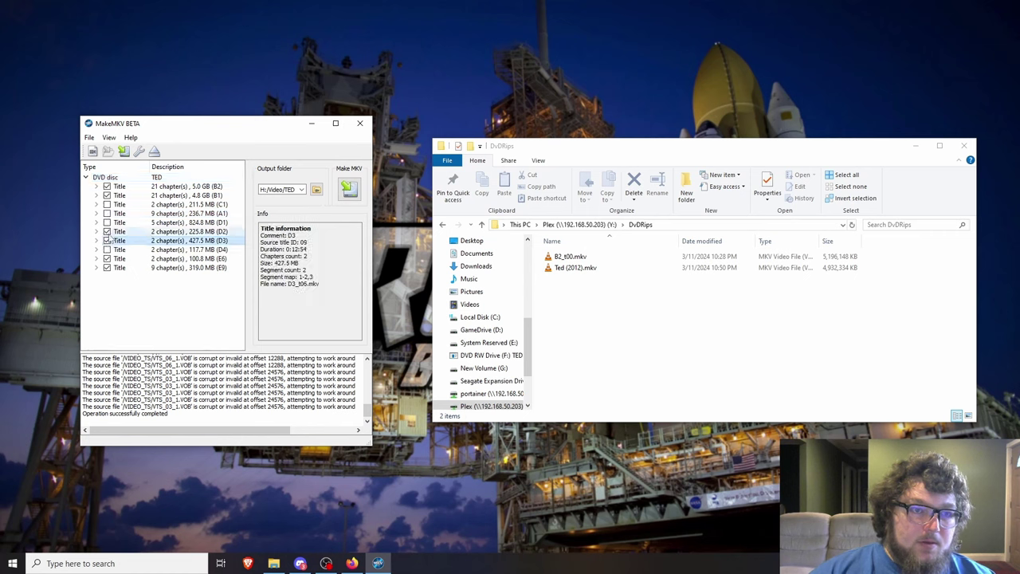
click(107, 231)
click(107, 259)
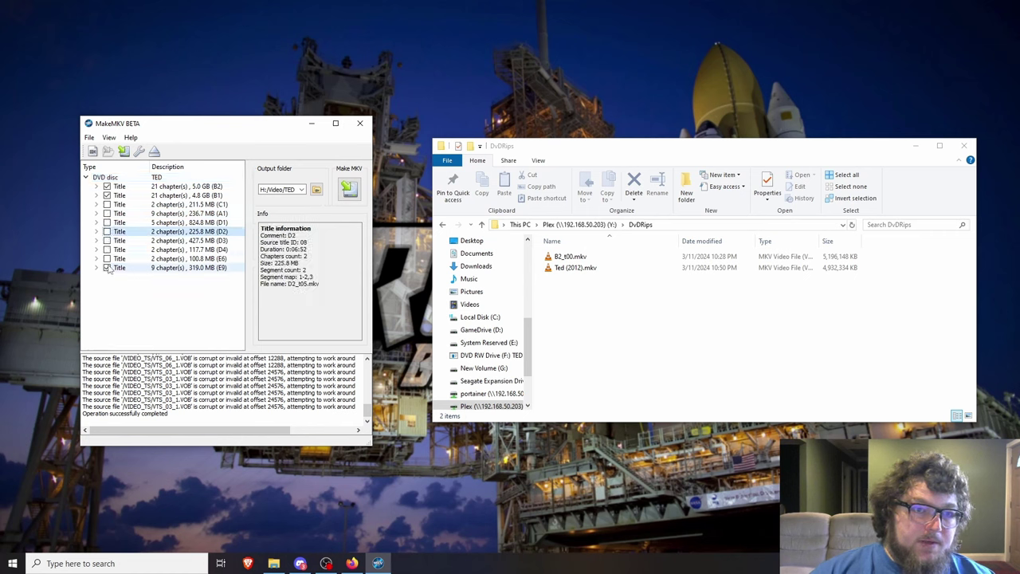
click(107, 268)
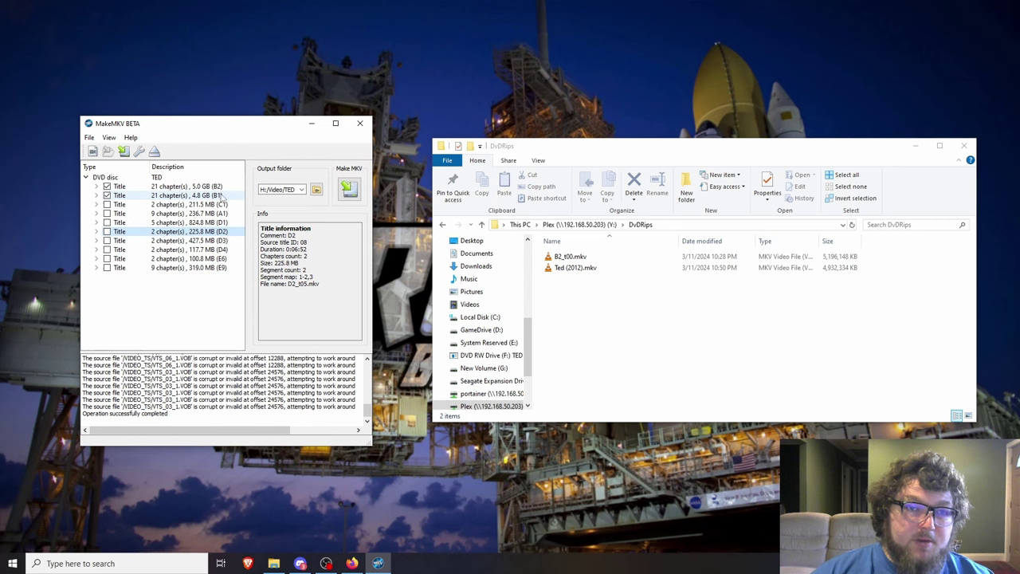
Set MakeMKV's output folder to DvDRips on the Plex network drive (Y:)
key(alt+Tab)
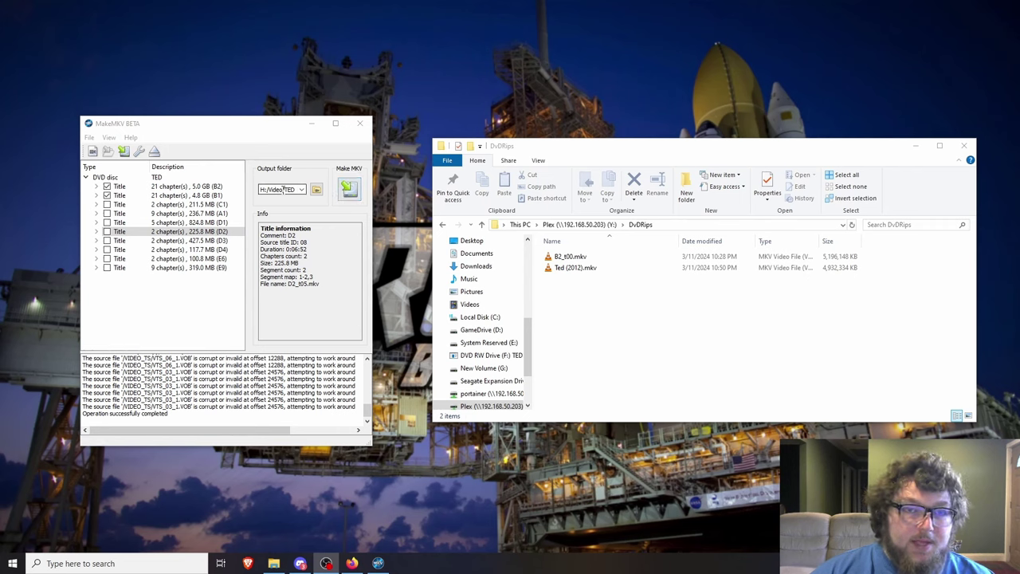
click(316, 190)
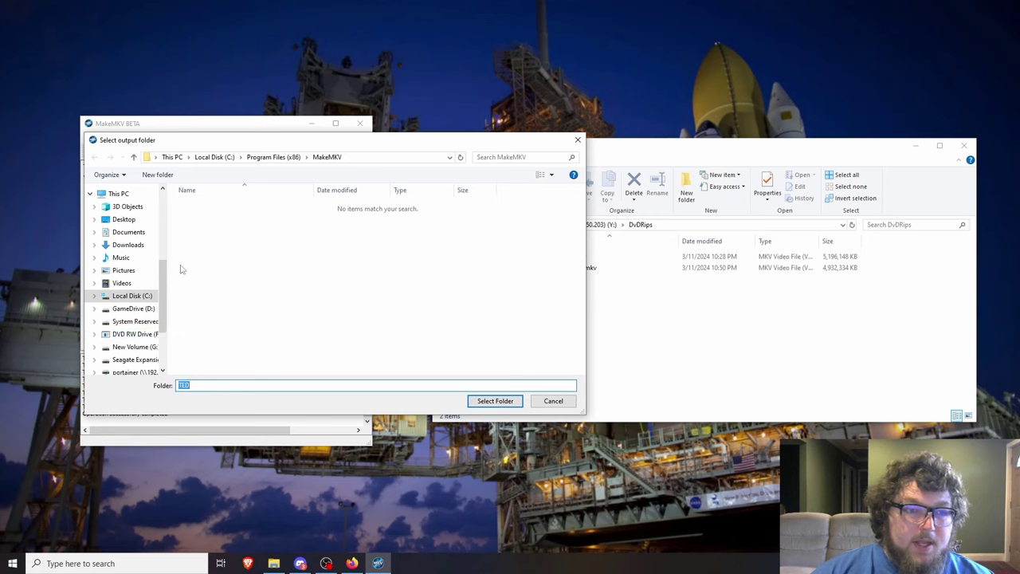
scroll(131, 363, down, 1)
click(130, 357)
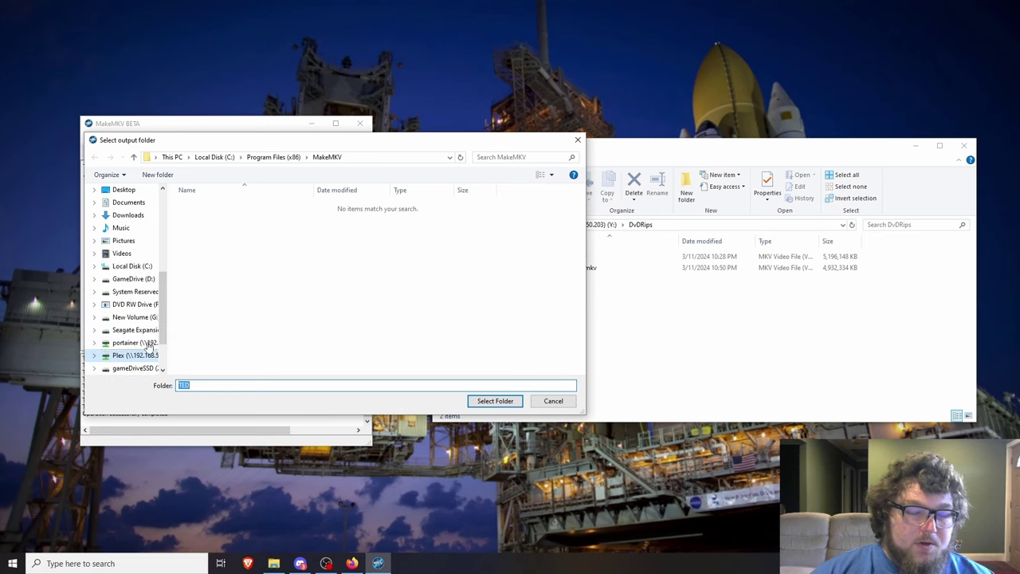
click(223, 252)
double_click(224, 251)
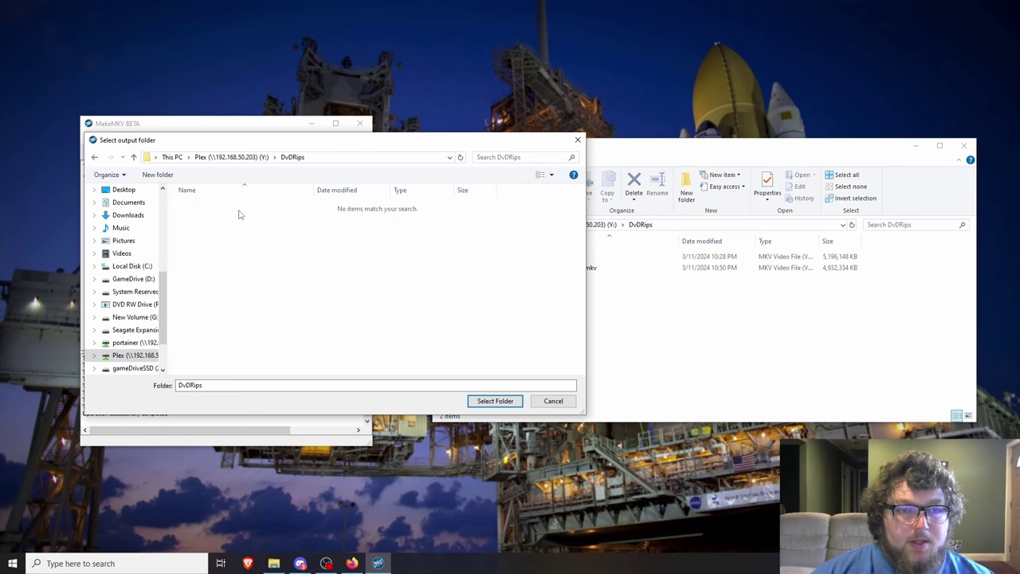
click(496, 401)
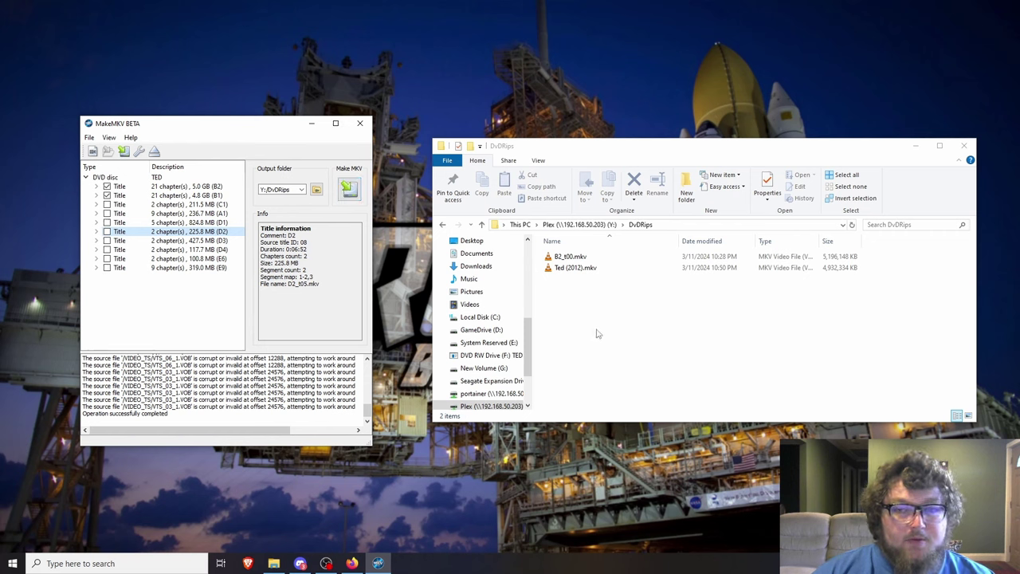
Select B2_t00.mkv in the DvDRips folder, reposition the File Explorer window and clear the file selection
click(573, 258)
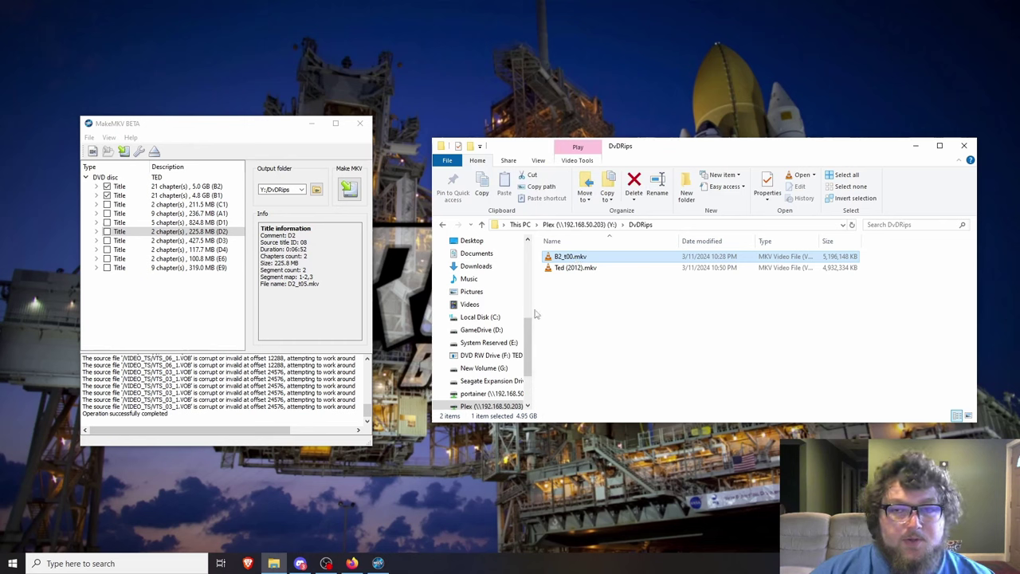
drag(594, 146, 574, 137)
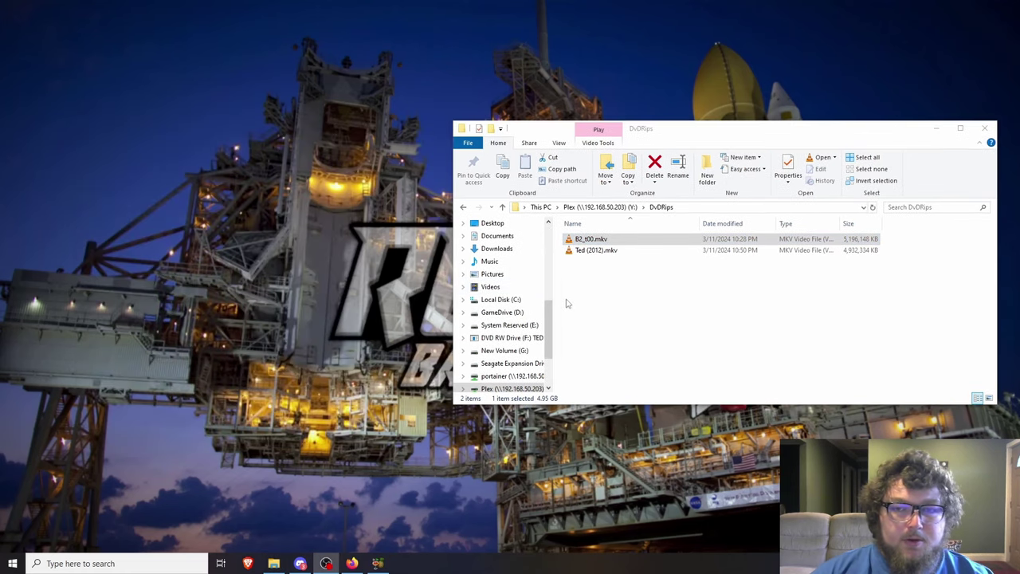
click(593, 301)
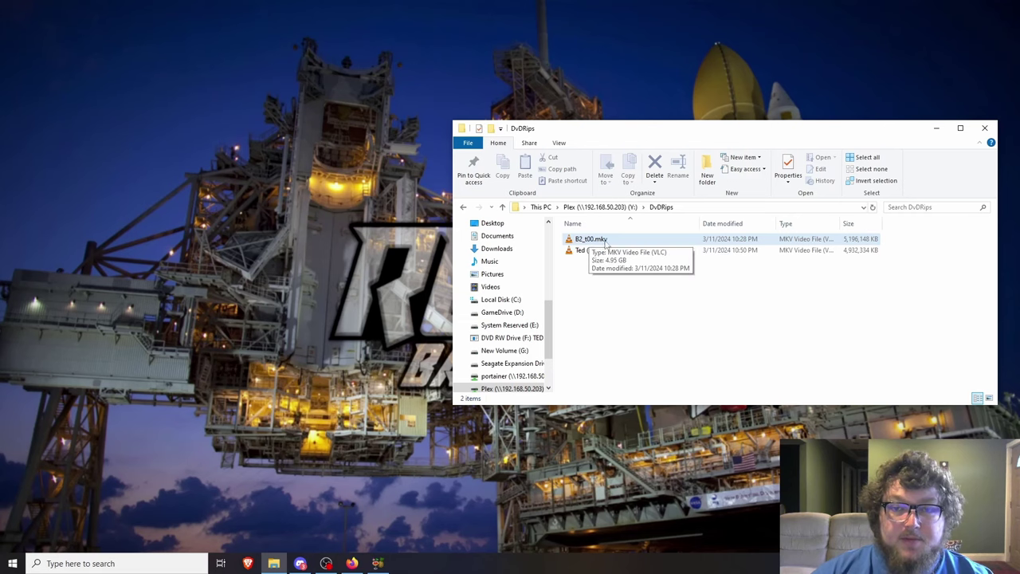
Search Windows for VLC, open VLC media player for a brief look and close it
click(151, 564)
text(vlc)
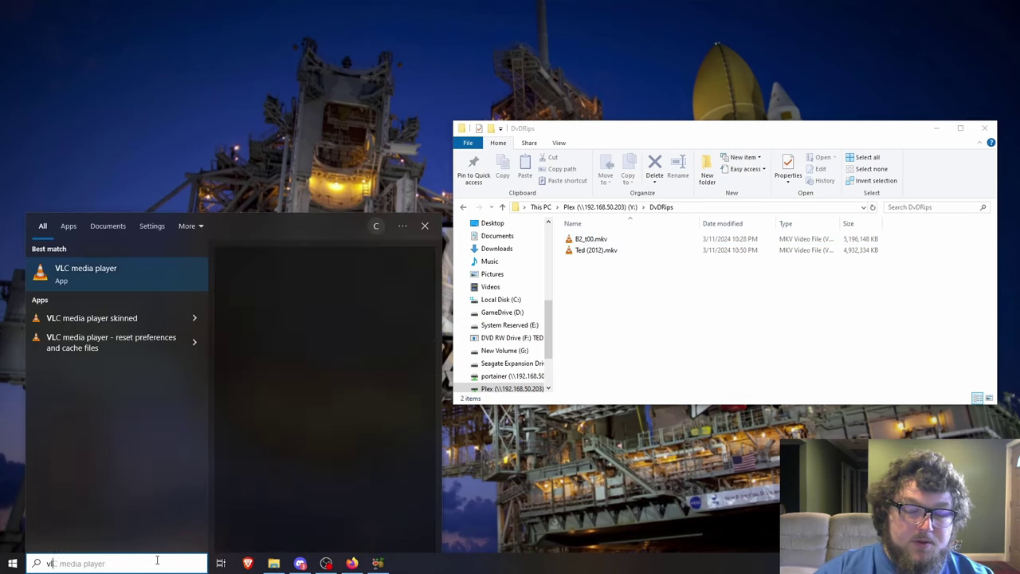
key(Return)
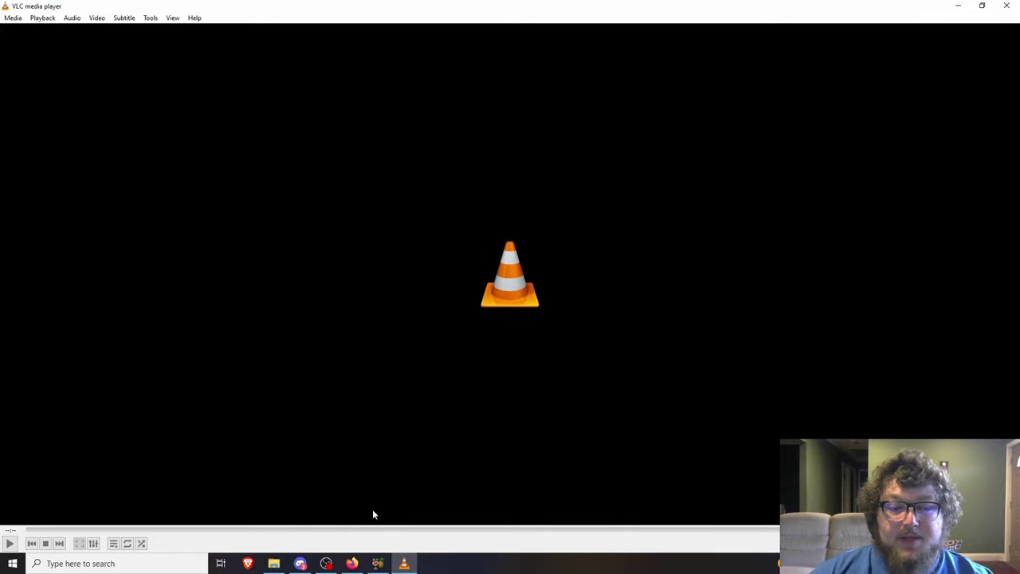
click(1007, 5)
Switch to HandBrake and load Ted (2012).mkv from the DvDRips folder as the source
click(378, 564)
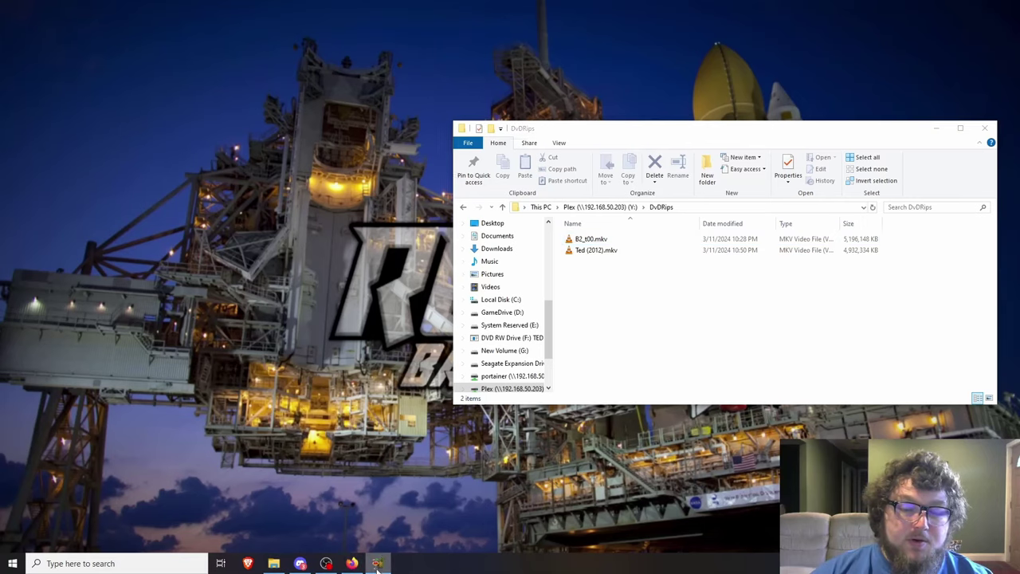
drag(358, 74, 339, 82)
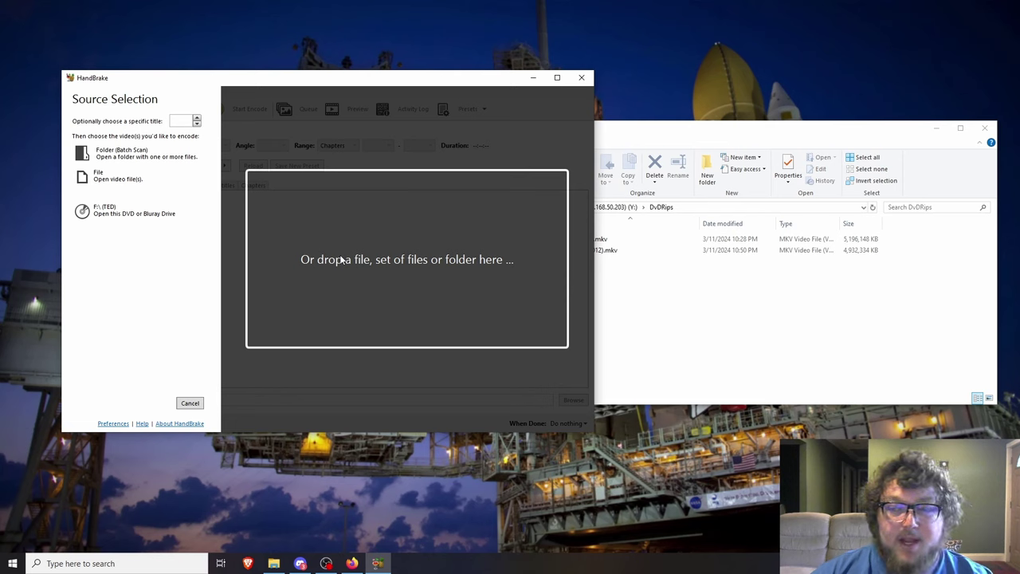
click(654, 280)
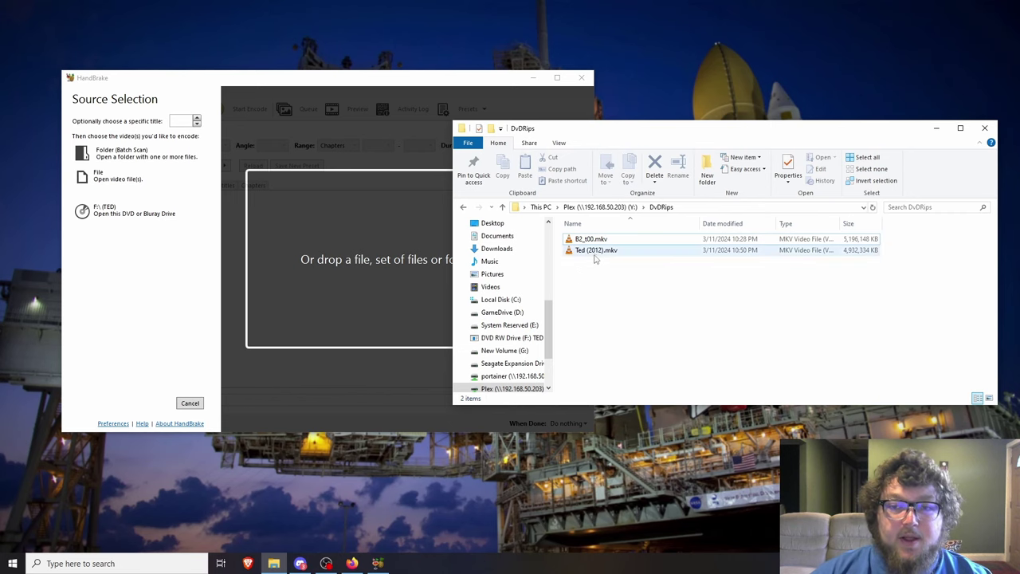
drag(594, 254, 399, 257)
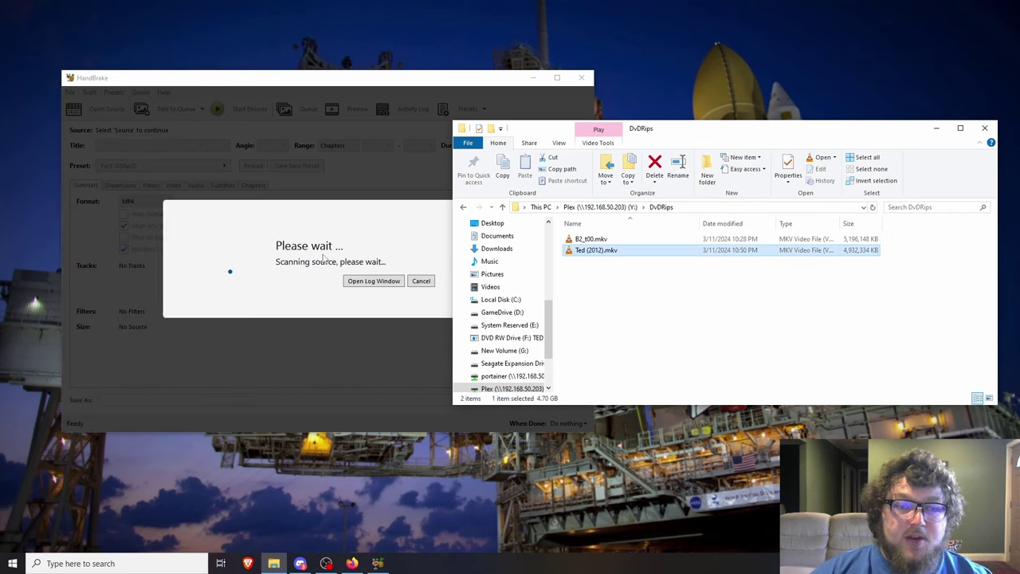
click(496, 94)
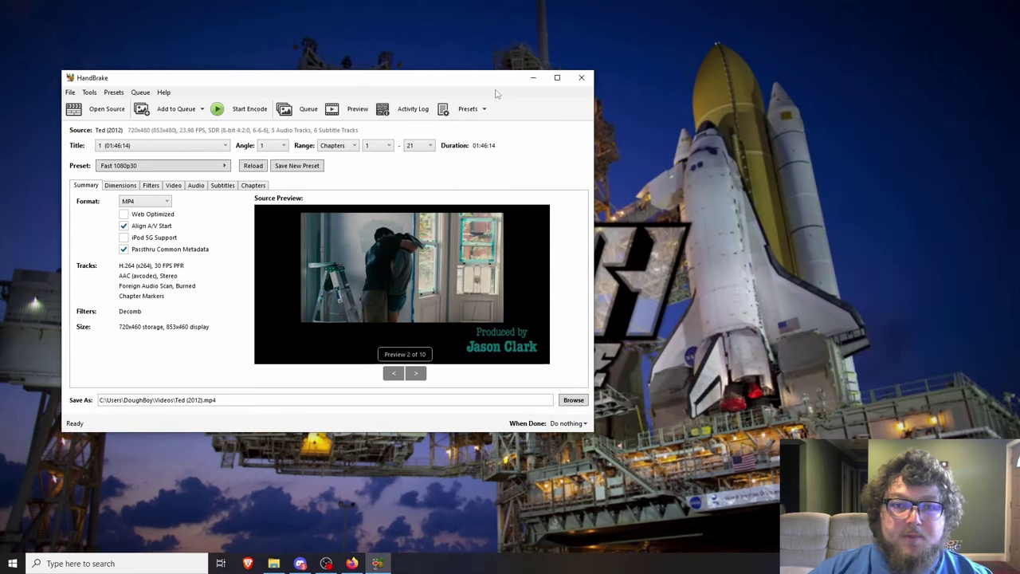
drag(482, 86, 599, 82)
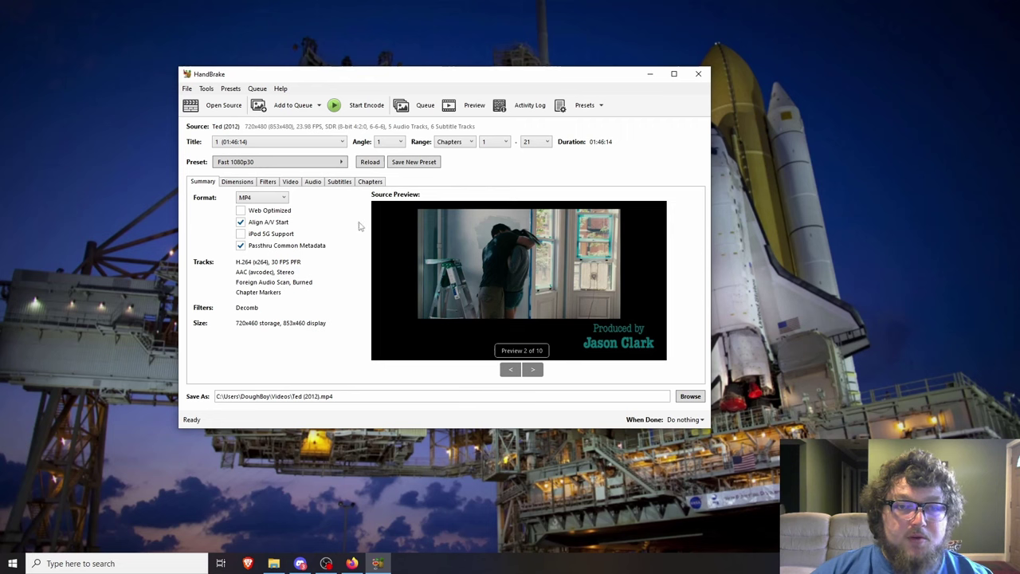
Set the encoding preset to HQ 1080p30 Surround
click(331, 164)
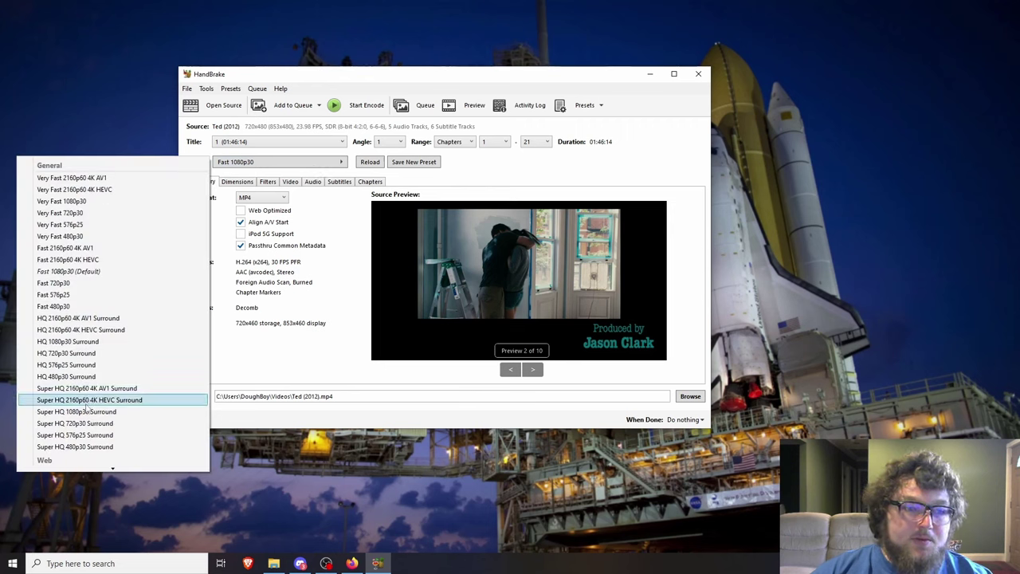
scroll(84, 428, down, 1)
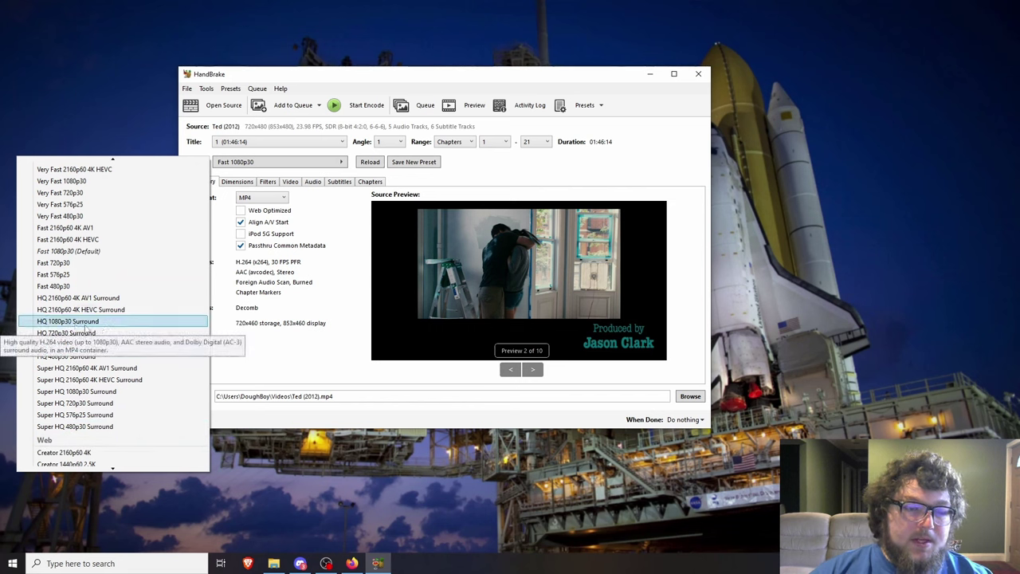
click(92, 323)
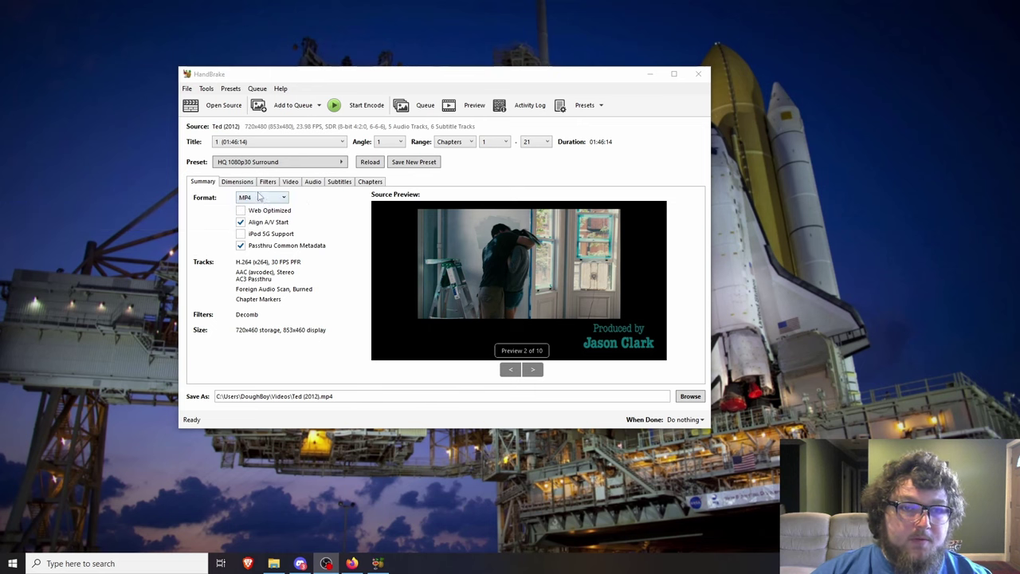
Review the dimension and filter settings and set the video encoder to H.264 (NVEnc)
click(240, 183)
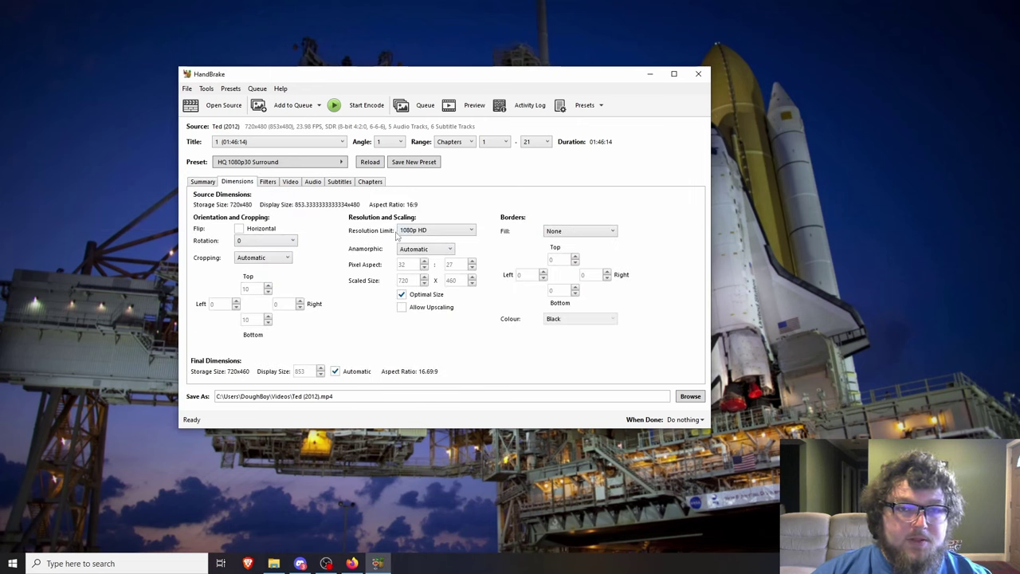
click(267, 182)
click(290, 182)
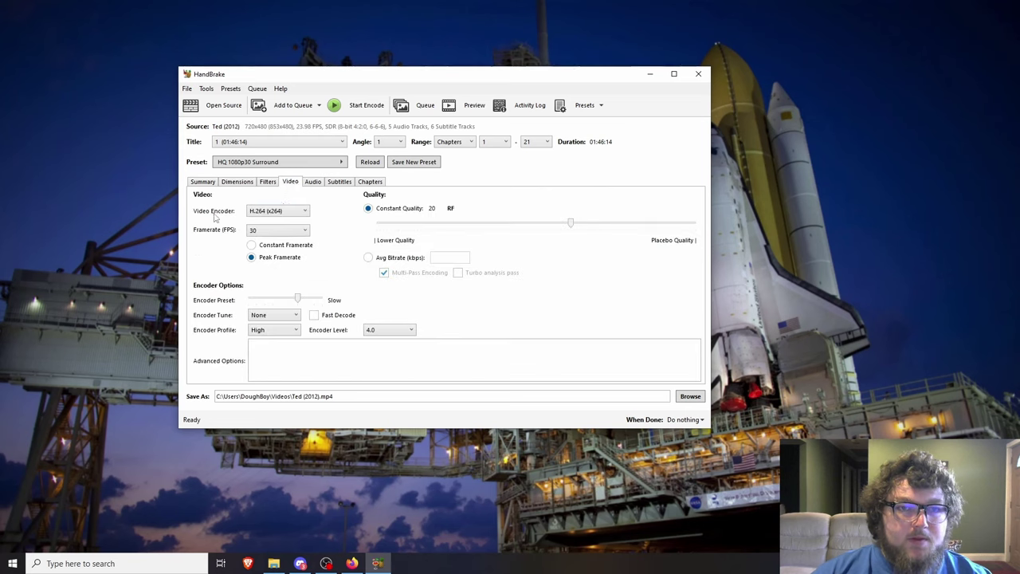
click(283, 212)
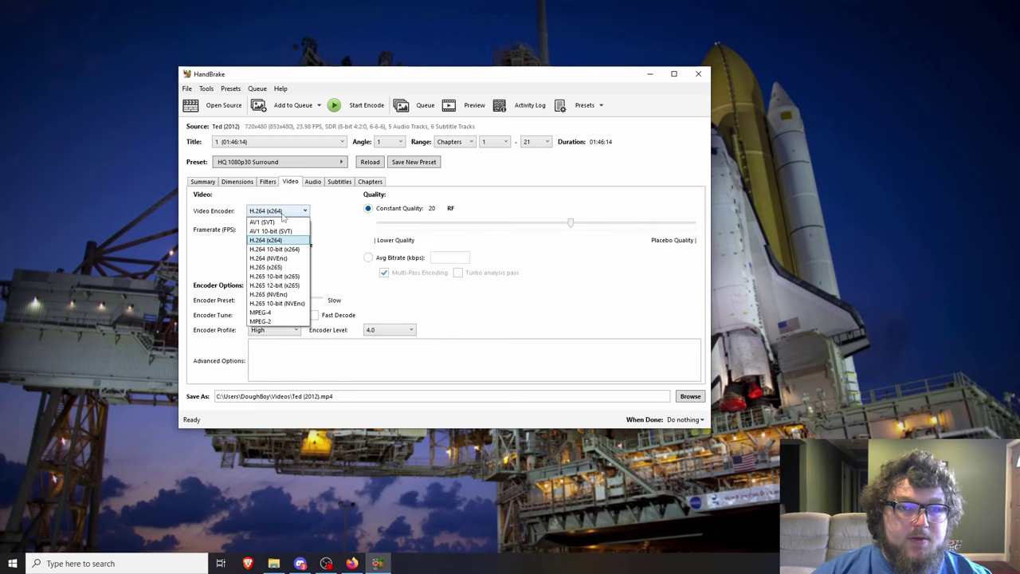
click(286, 260)
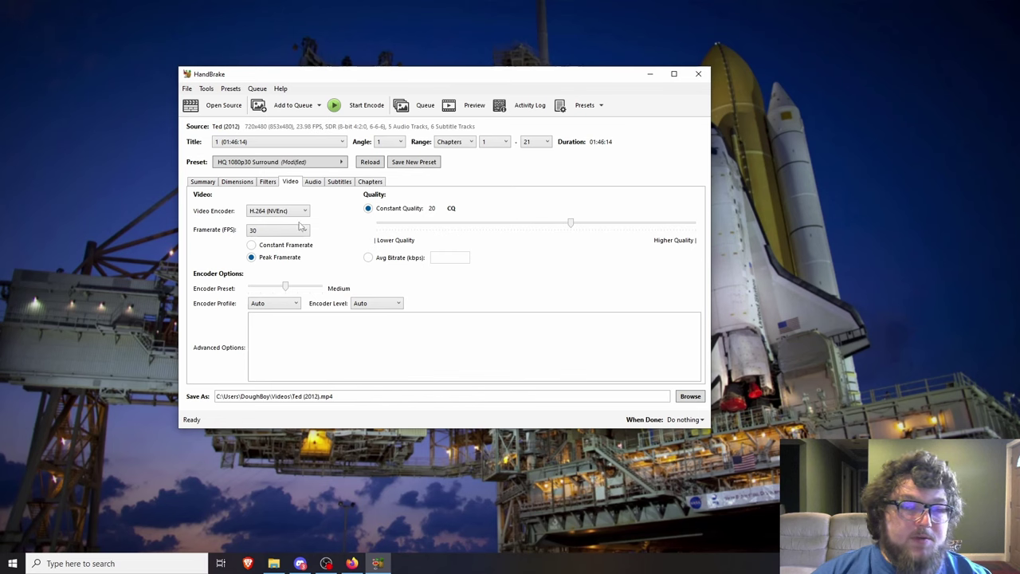
click(289, 213)
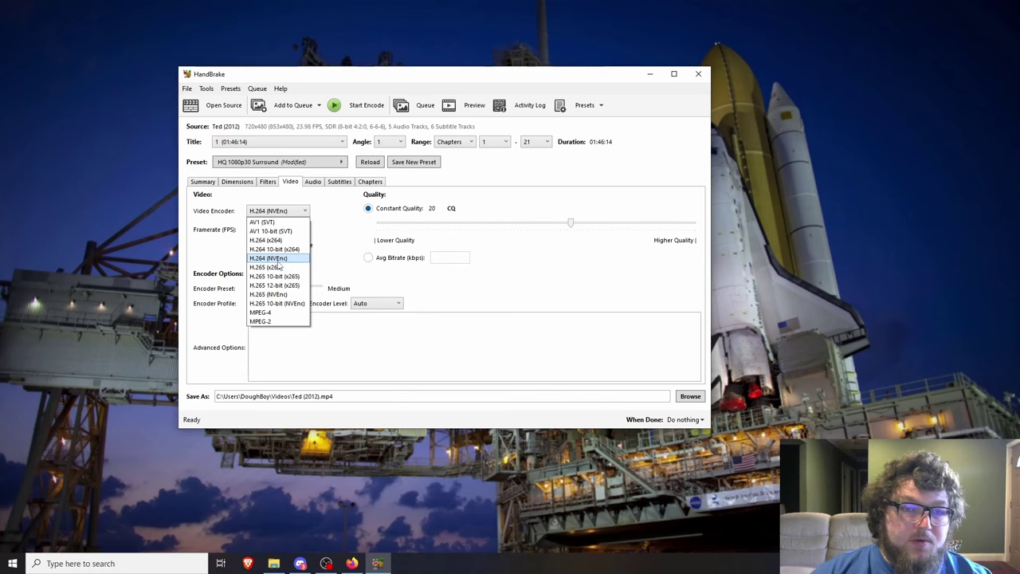
click(279, 259)
Search Windows for GeForce Experience, check its graphics driver status and close it
click(153, 560)
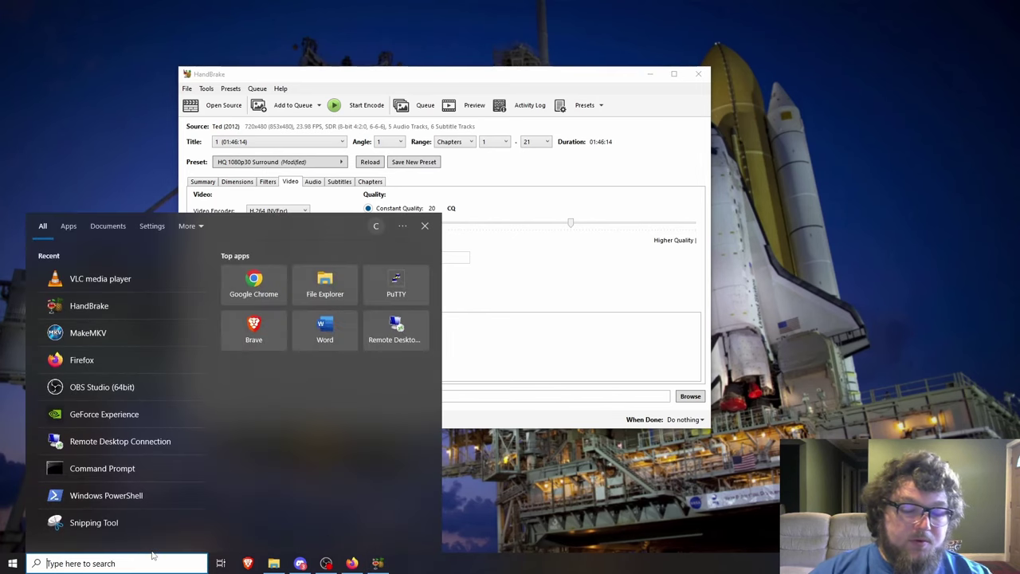
text(gpu)
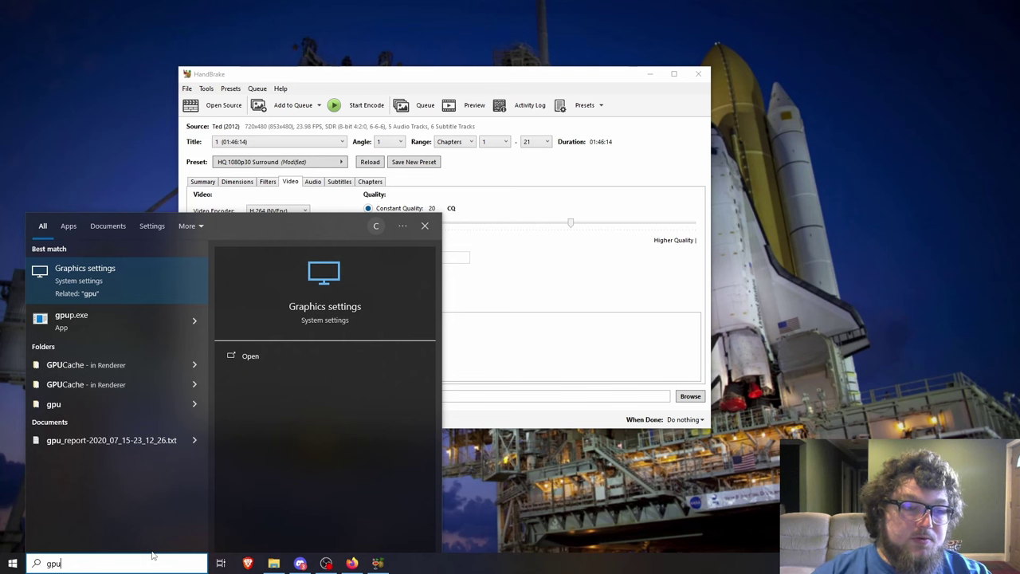
key(BackSpace)
key(BackSpace)
key(BackSpace)
text(ge)
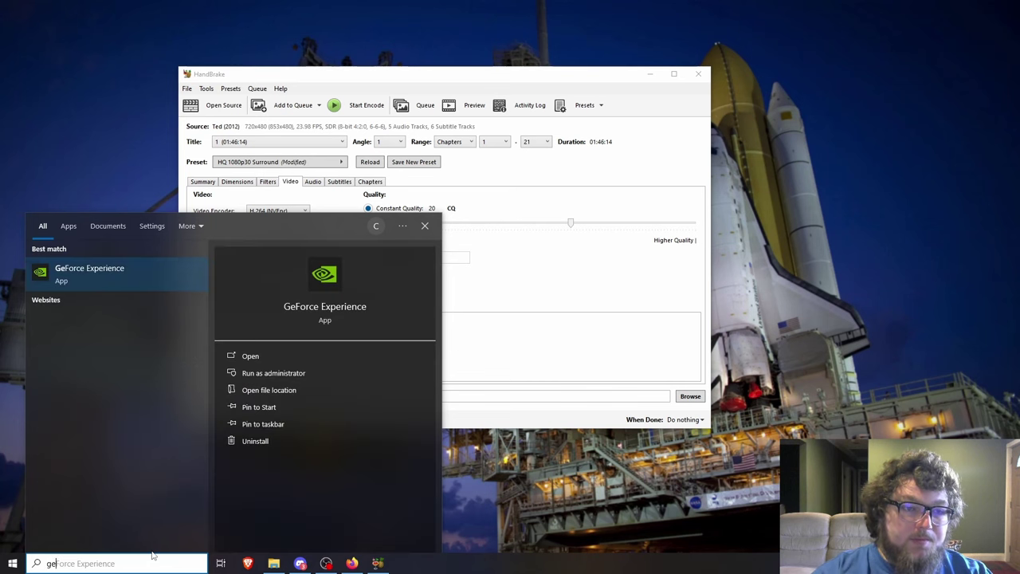
key(Return)
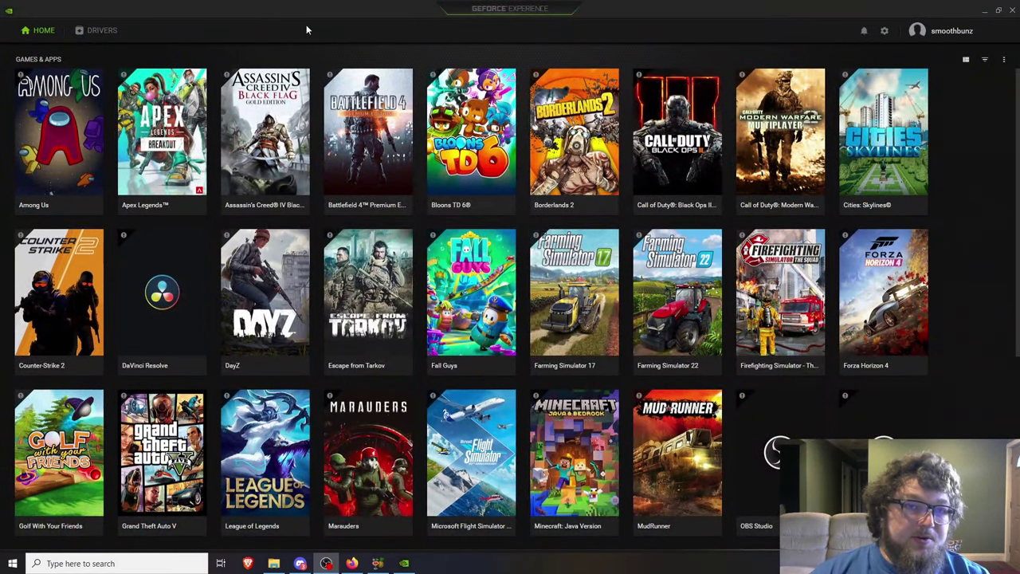
click(95, 35)
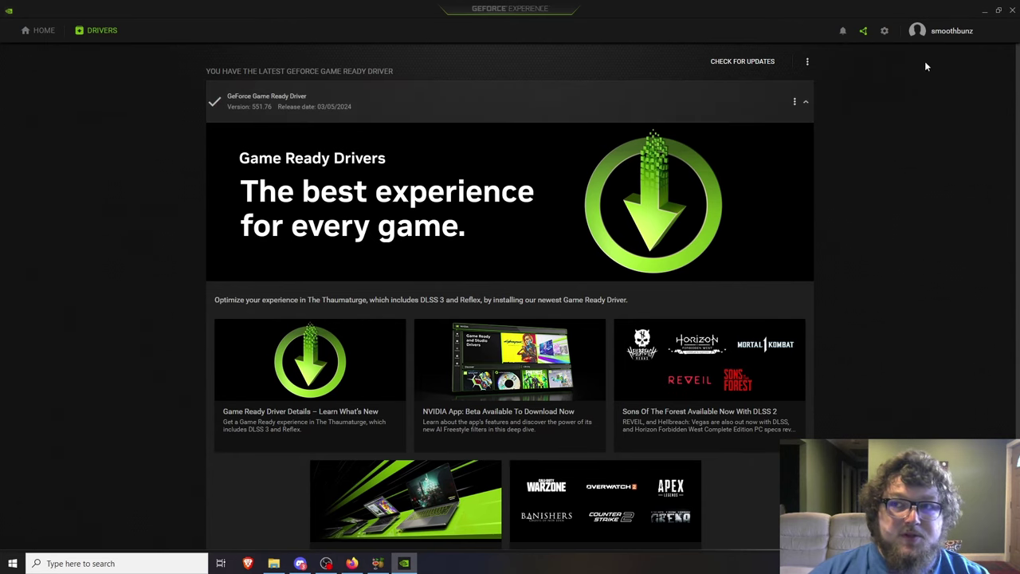
click(1012, 10)
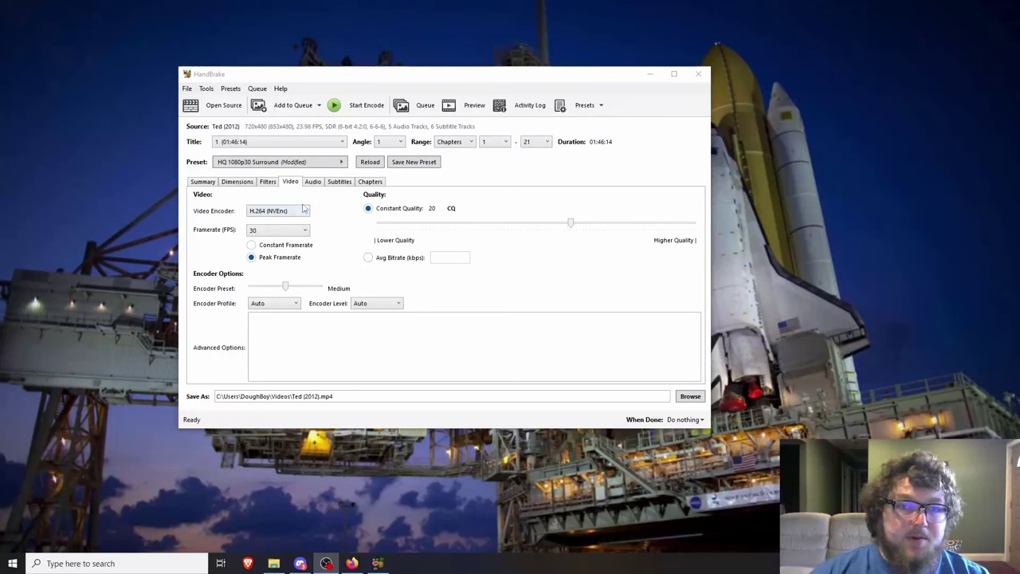
Review the filter and dimension settings and the summary of the encode in HandBrake
click(267, 182)
click(238, 182)
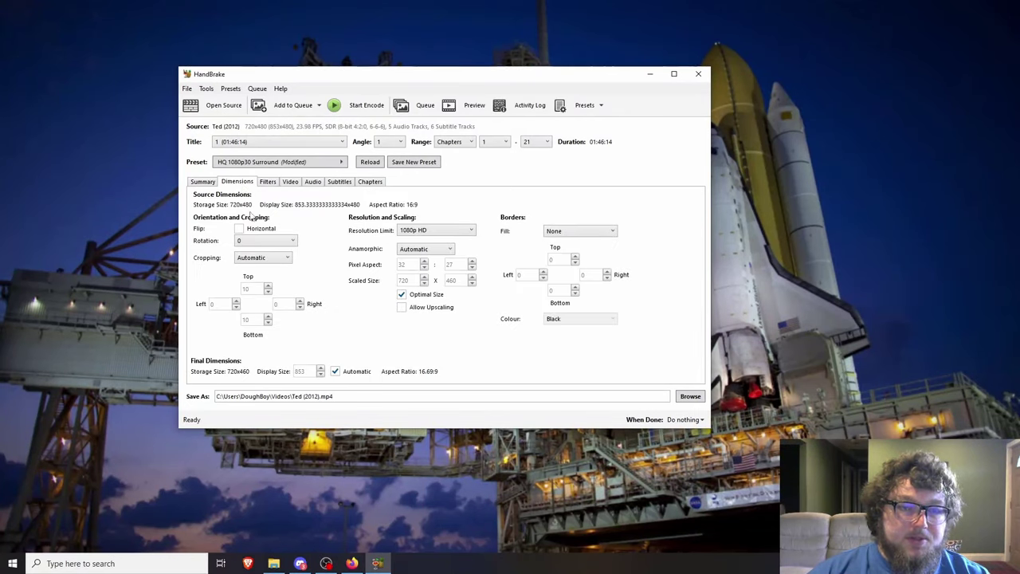
click(204, 182)
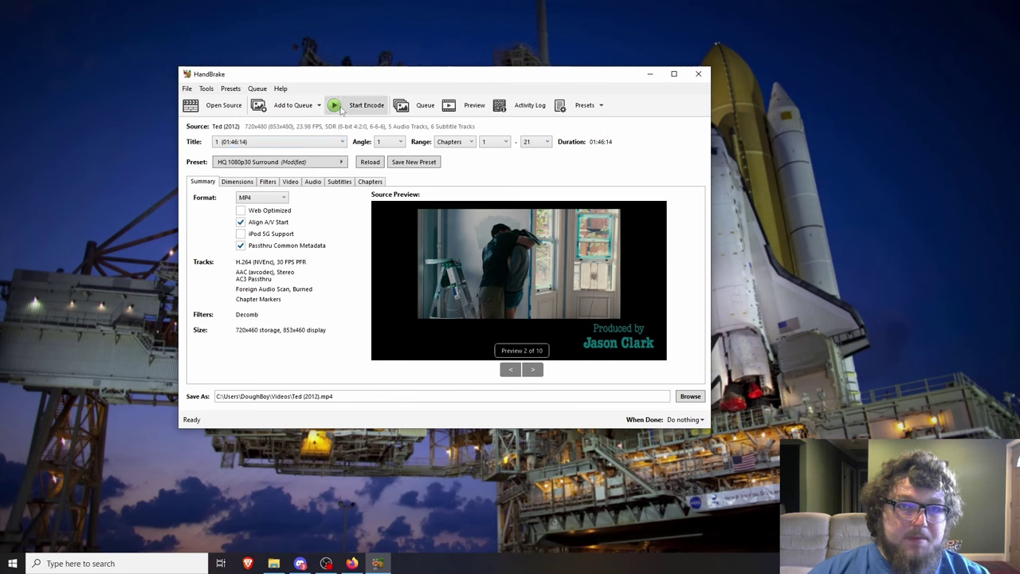
click(341, 108)
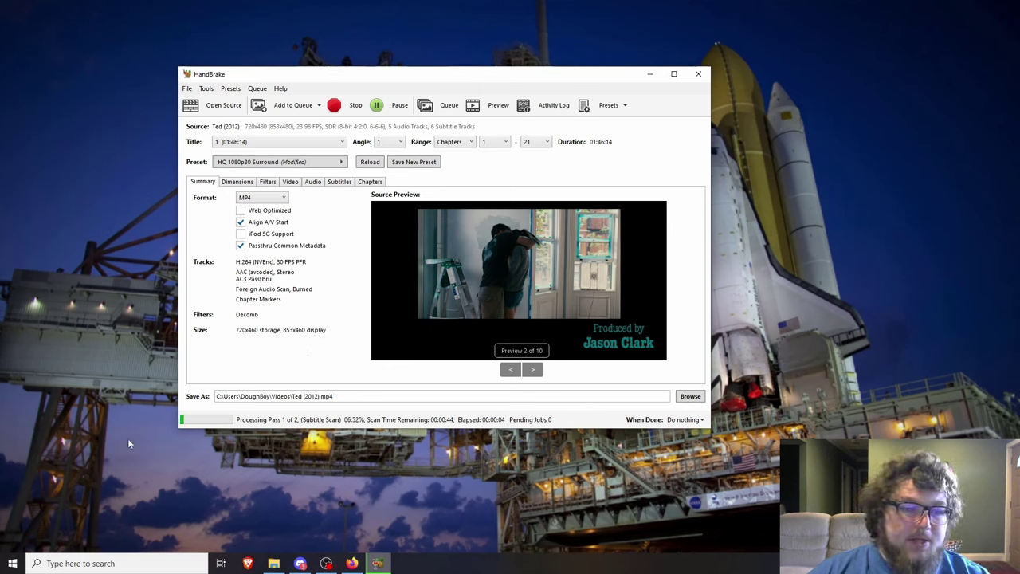
click(345, 105)
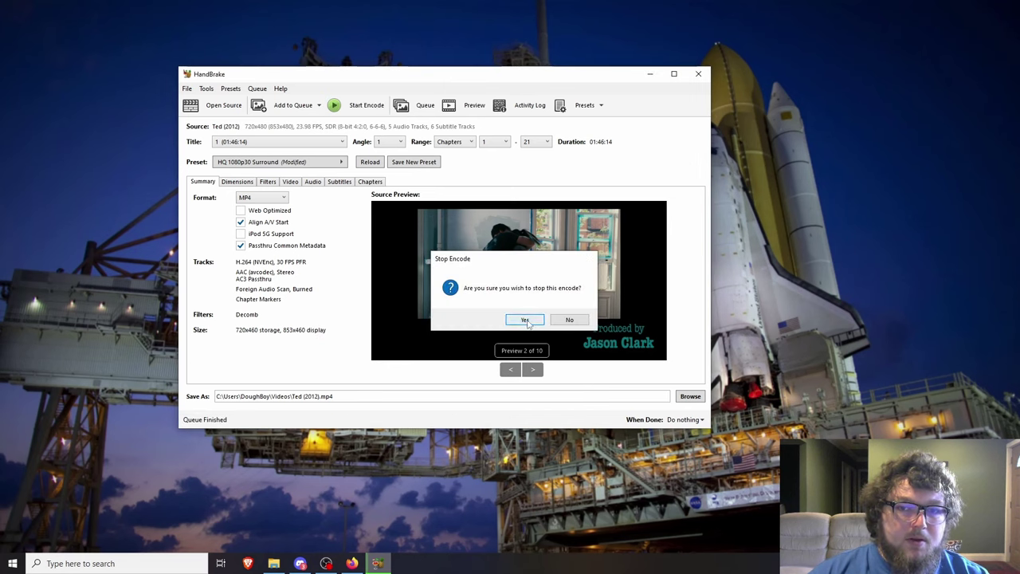
click(526, 320)
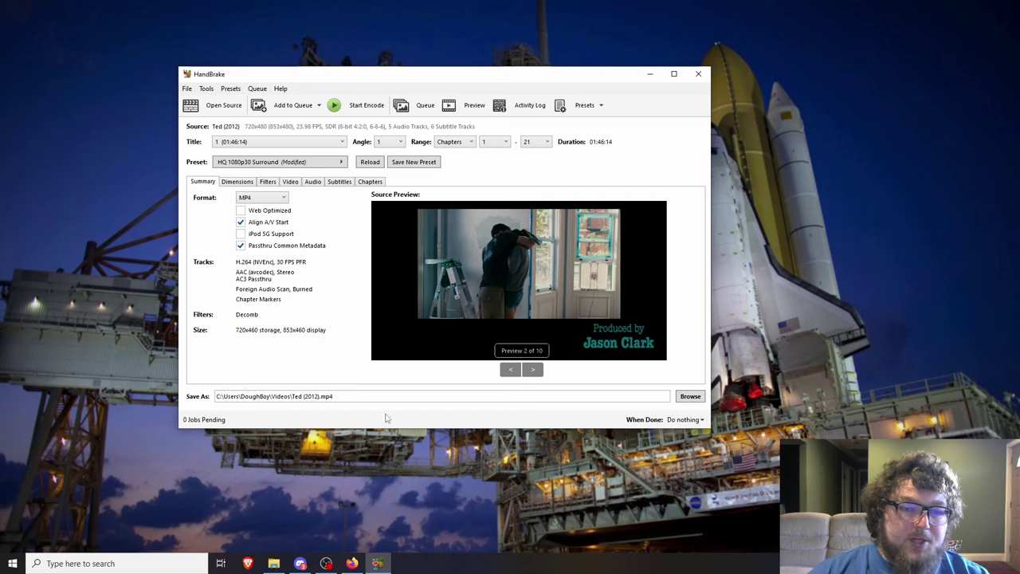
Set the output to Ted (2012).mp4 in the Plex Transcoded folder, replacing the existing file, and start the encode
click(690, 396)
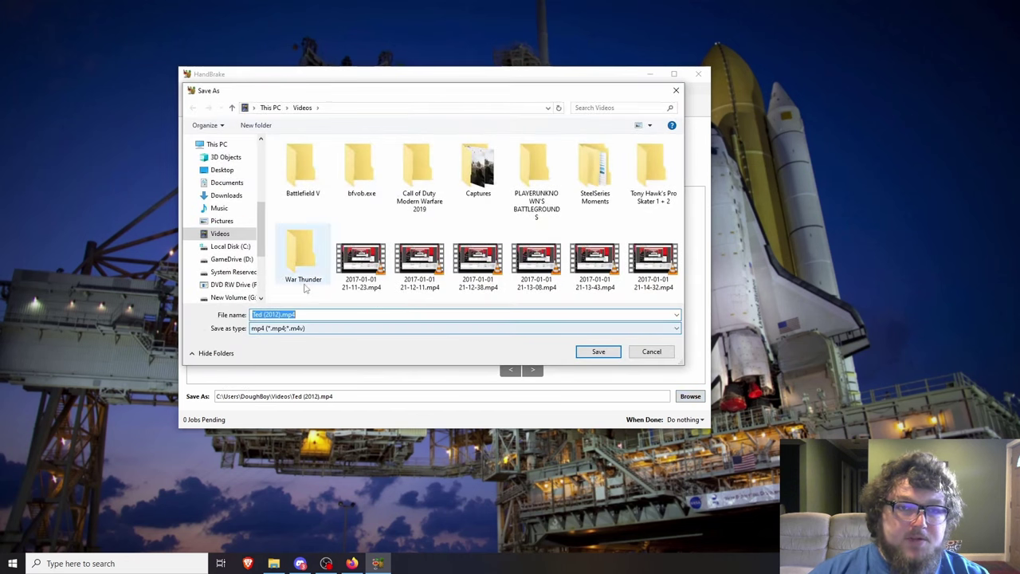
scroll(240, 271, down, 1)
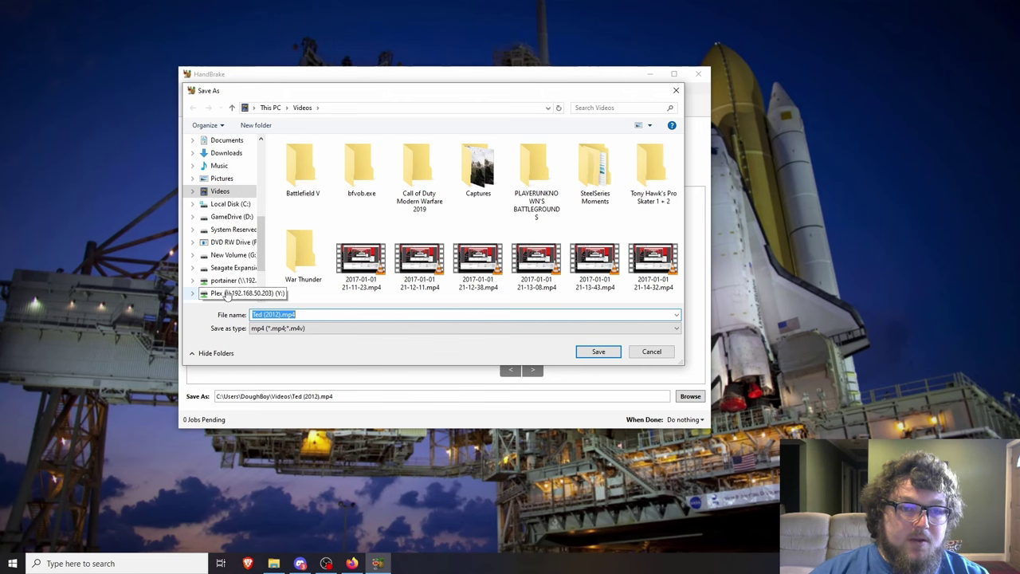
click(228, 294)
click(316, 248)
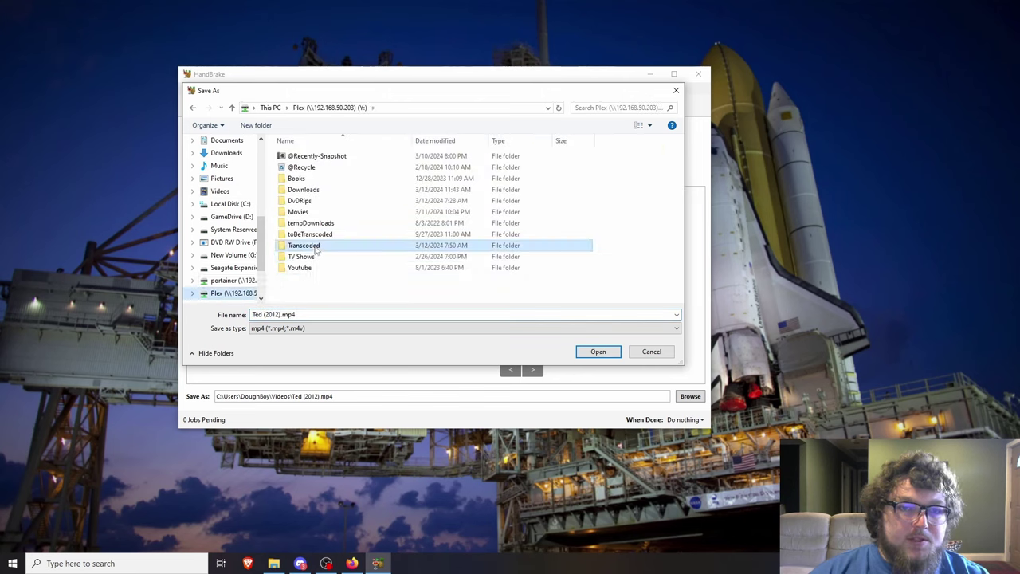
double_click(317, 248)
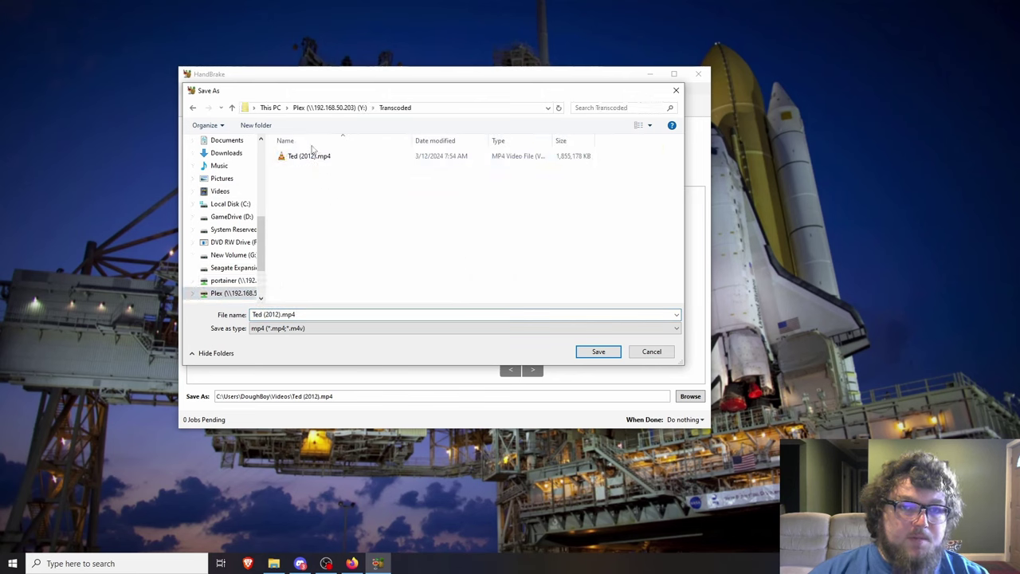
click(597, 351)
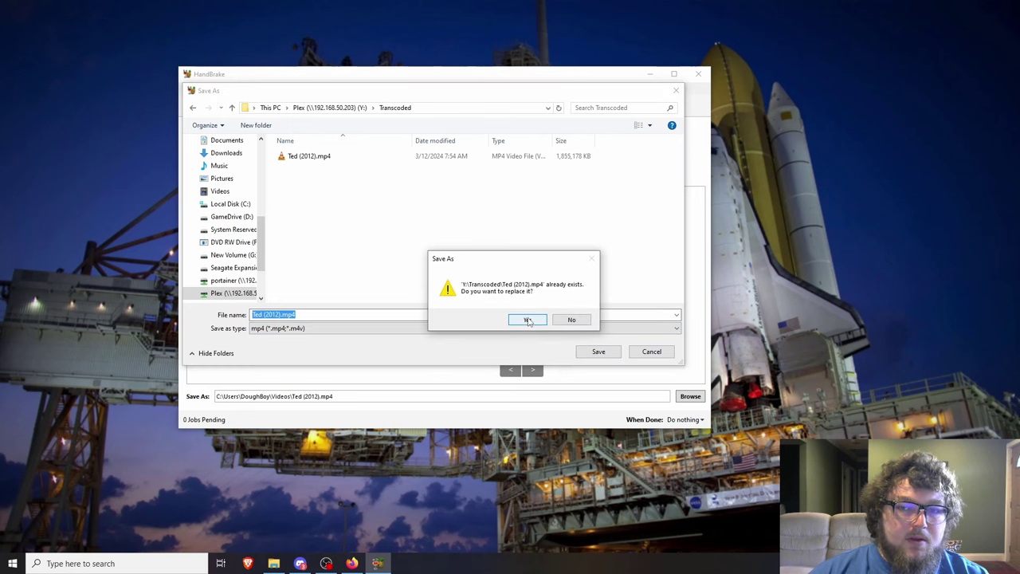
click(527, 320)
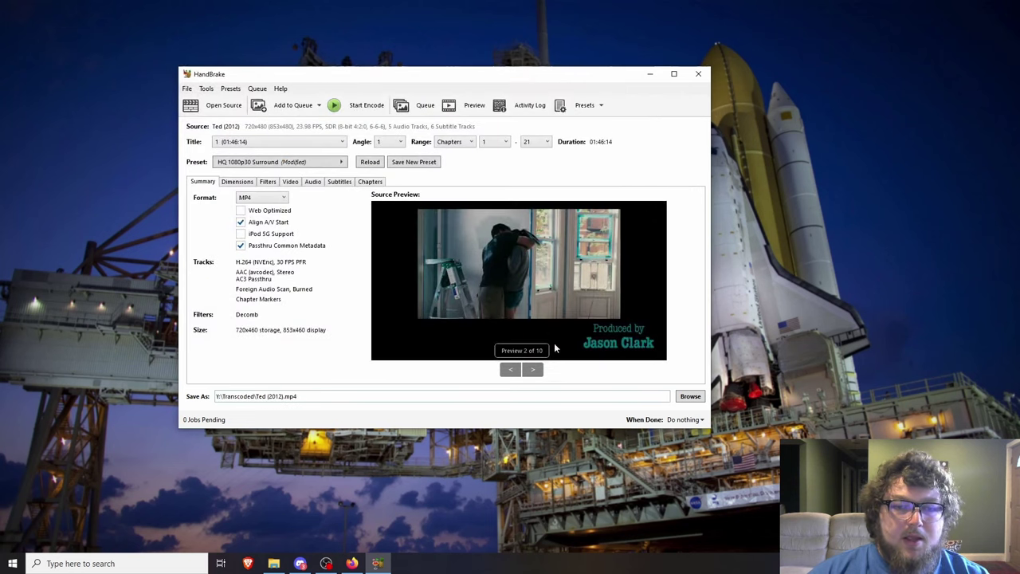
click(364, 104)
click(533, 323)
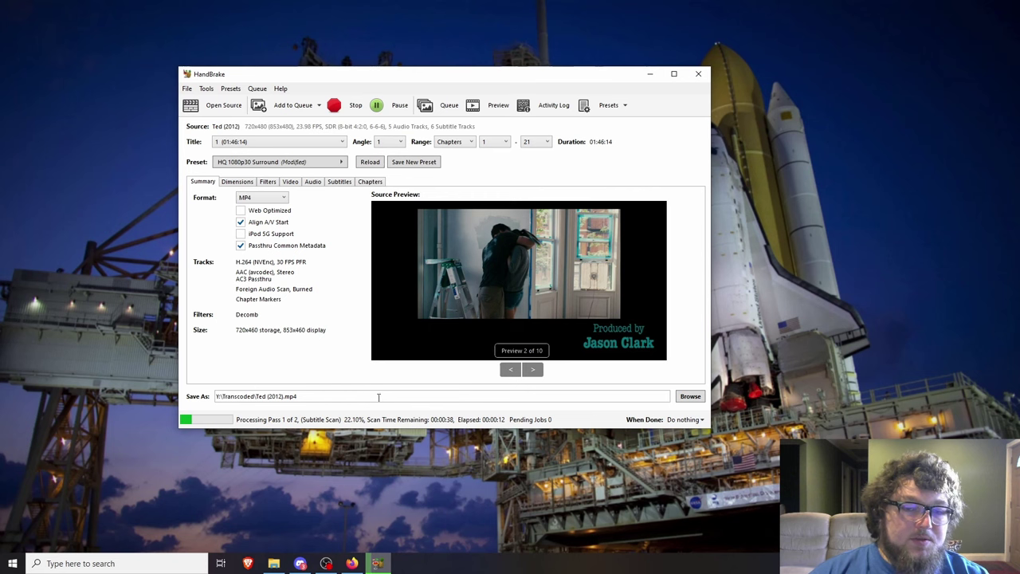
Open Task Manager to check the CPU and GPU load during the encode, and minimize it to view the encoding progress
right_click(454, 562)
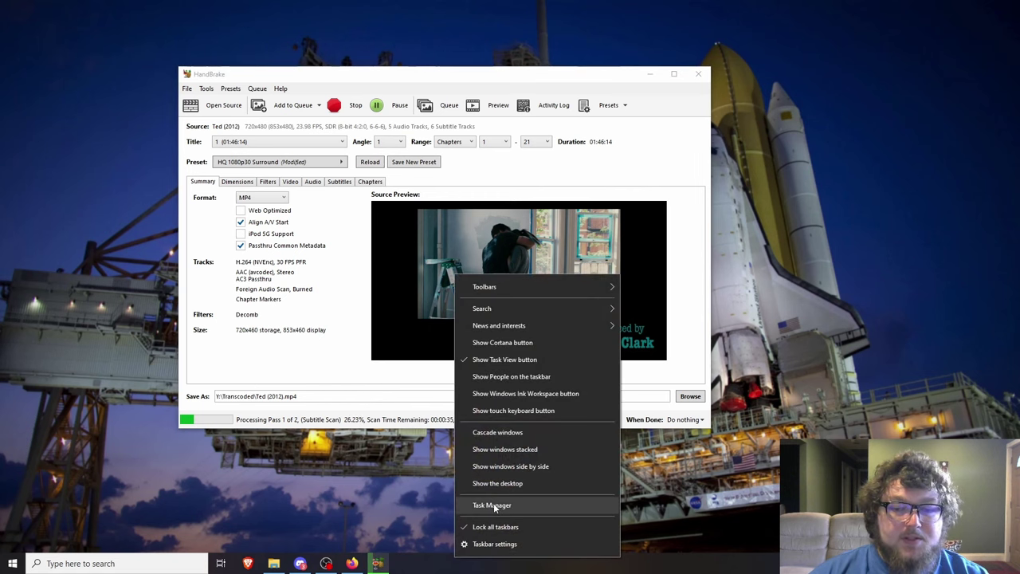
click(492, 505)
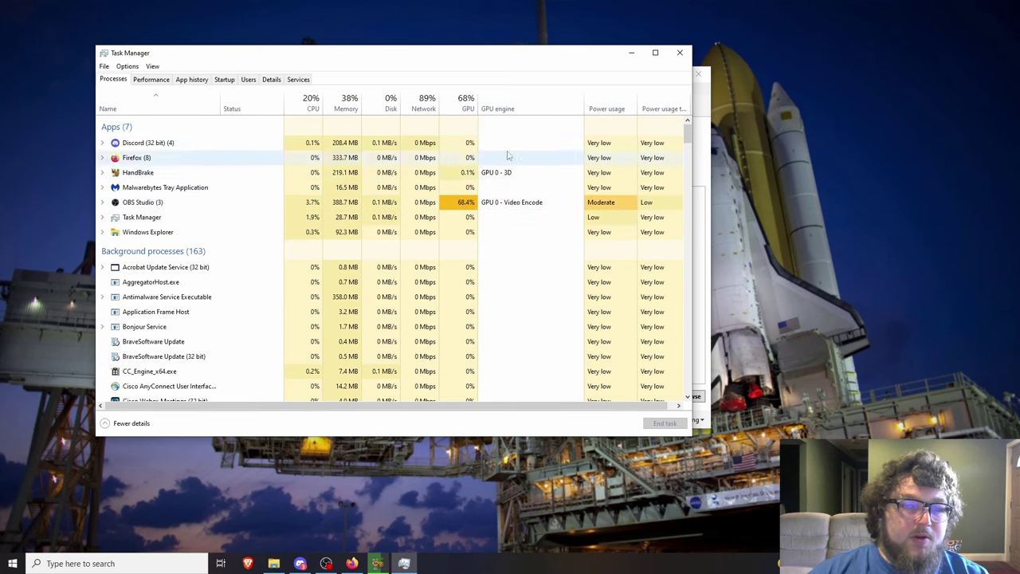
click(631, 53)
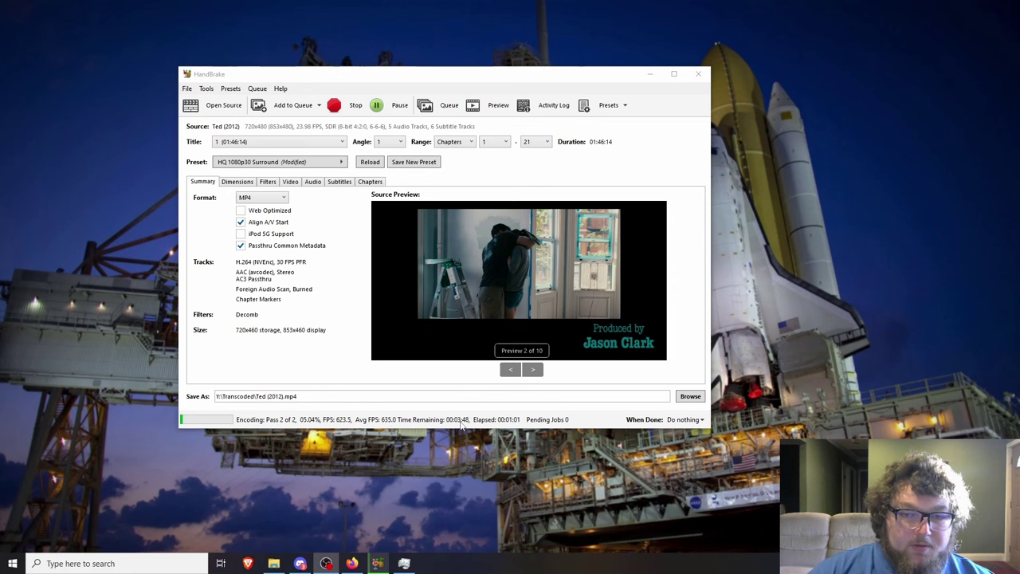
Examine the CPU and GPU performance graphs and the expanded HandBrake process in Task Manager, and close it
click(405, 563)
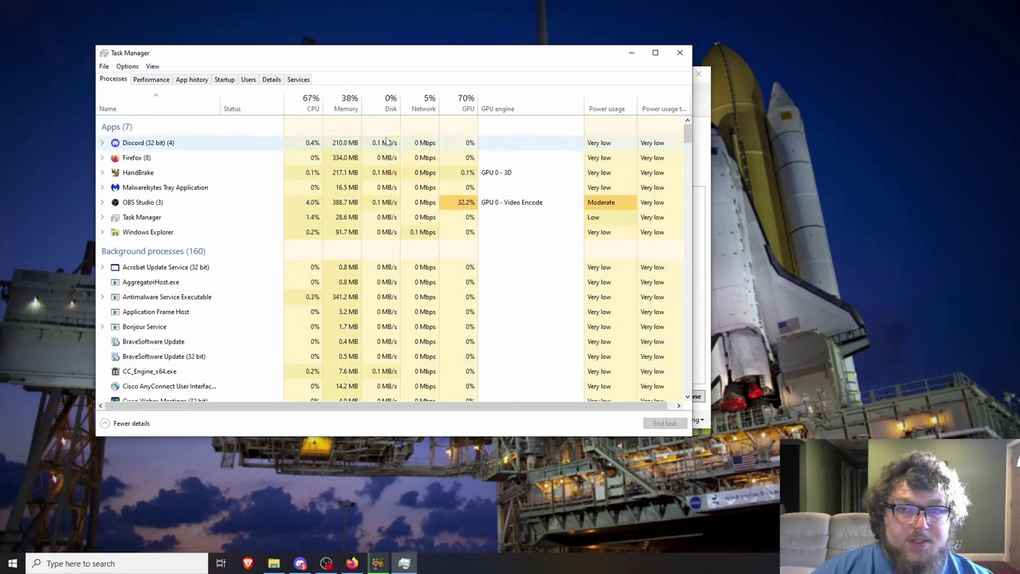
click(165, 82)
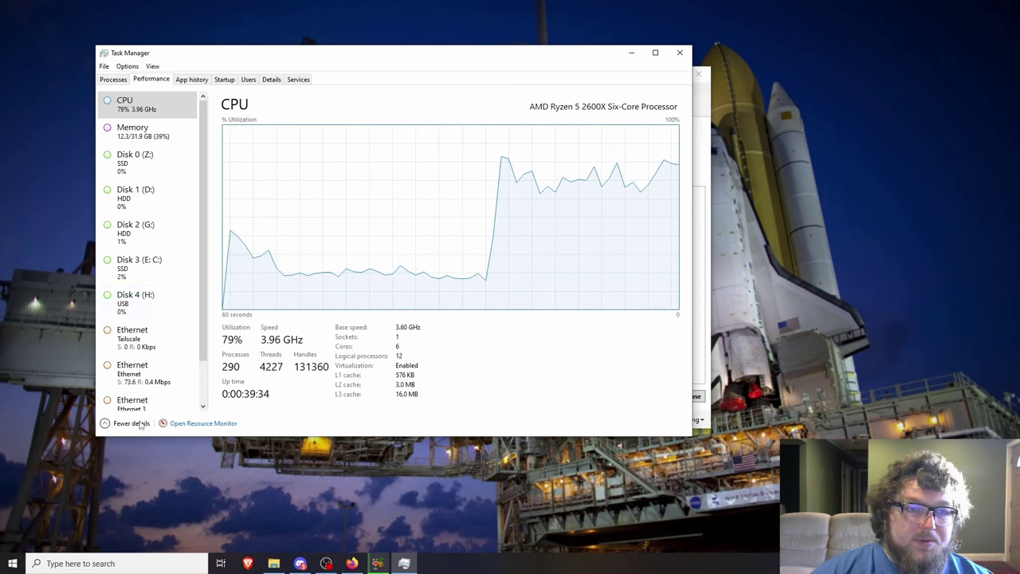
scroll(159, 383, down, 1)
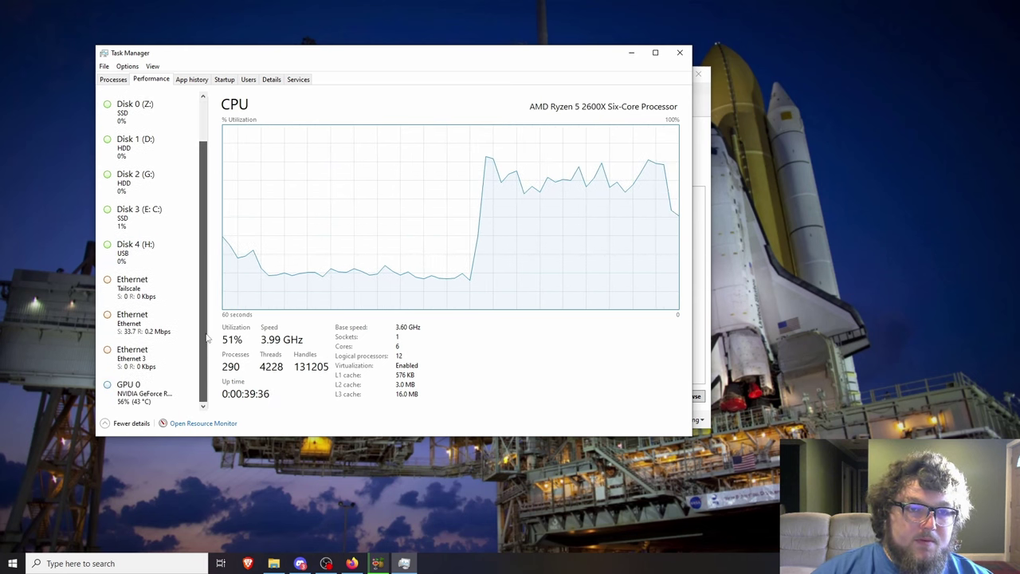
click(159, 385)
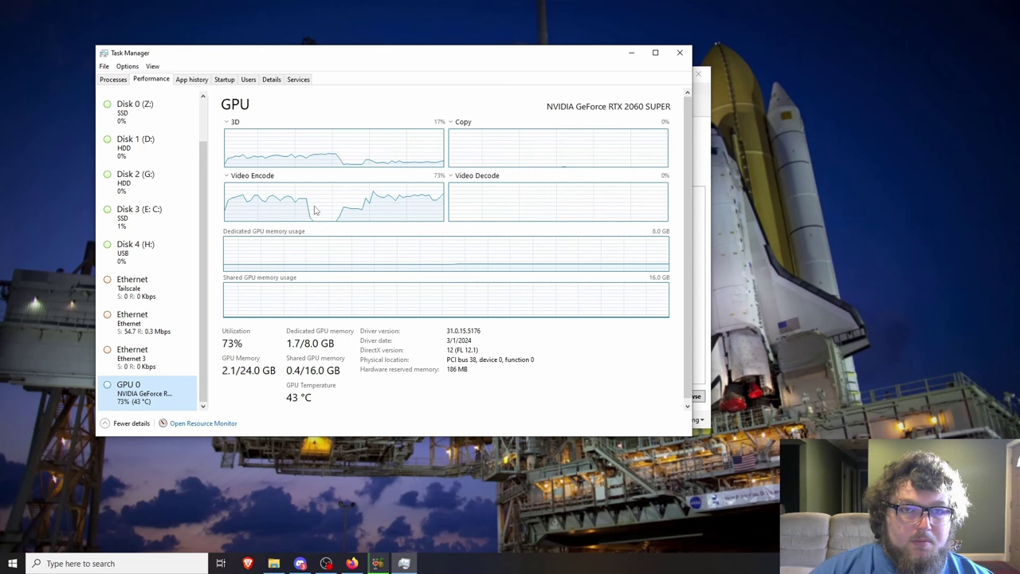
click(113, 79)
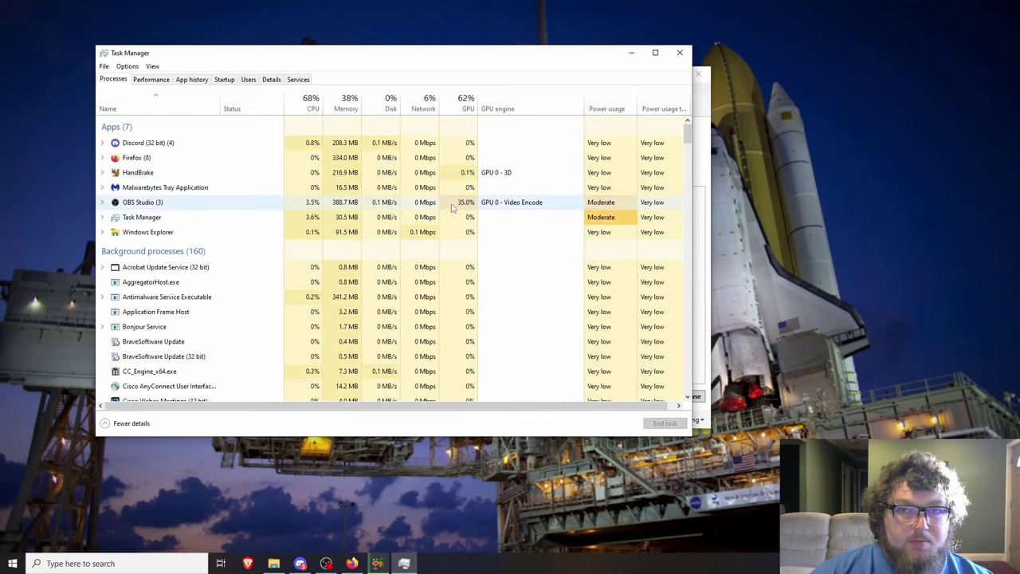
click(102, 172)
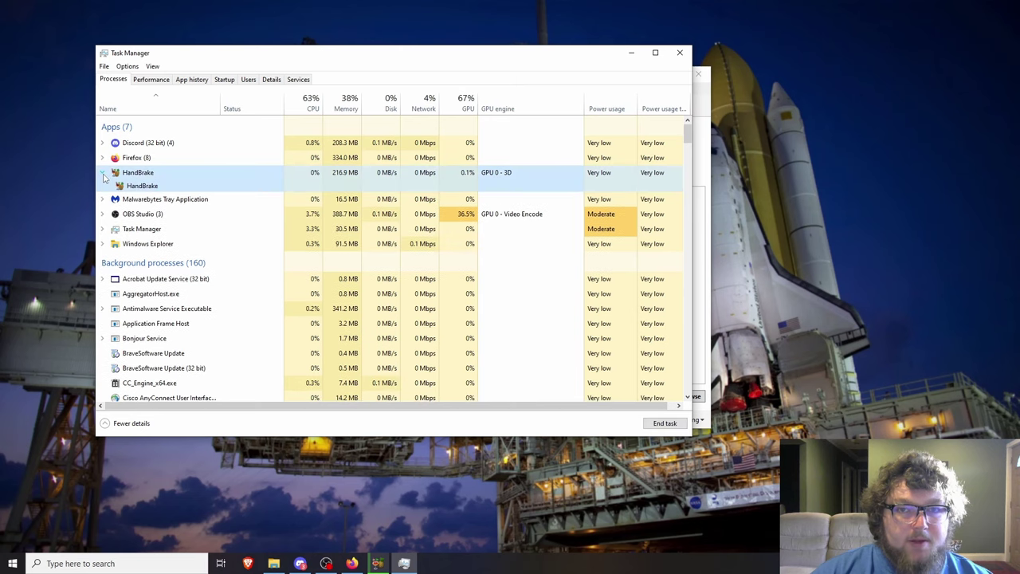
click(680, 53)
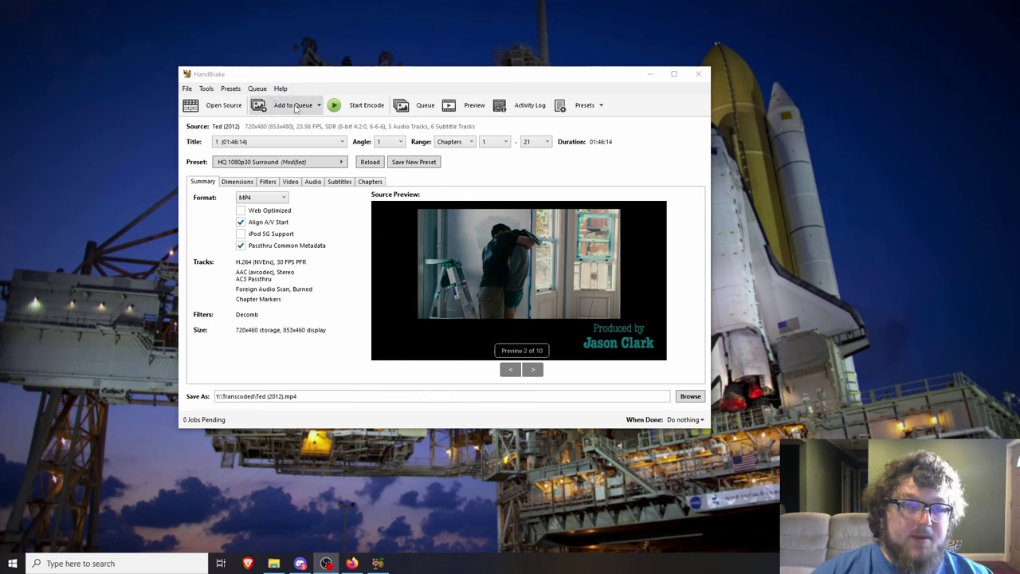
click(295, 108)
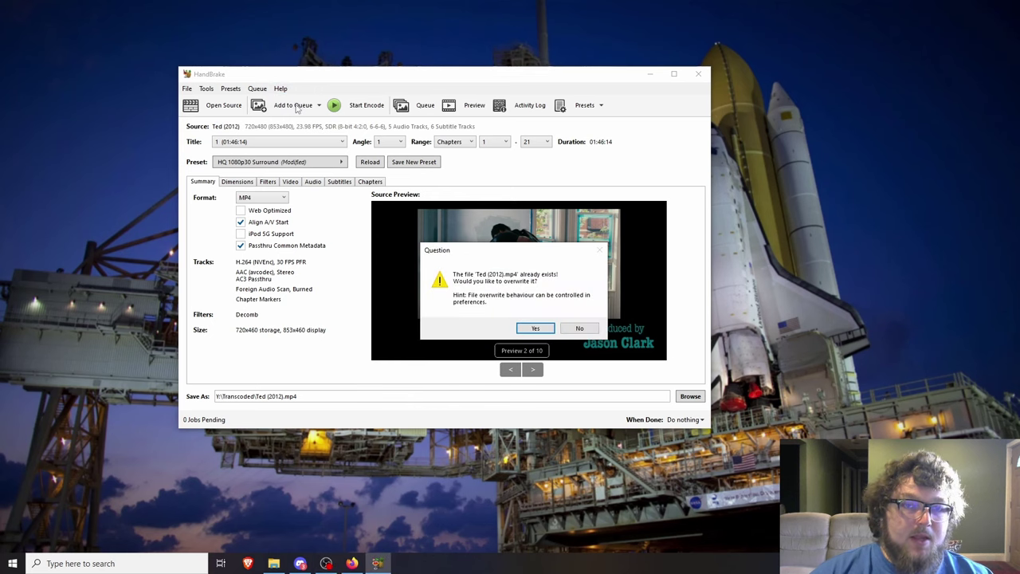
click(579, 327)
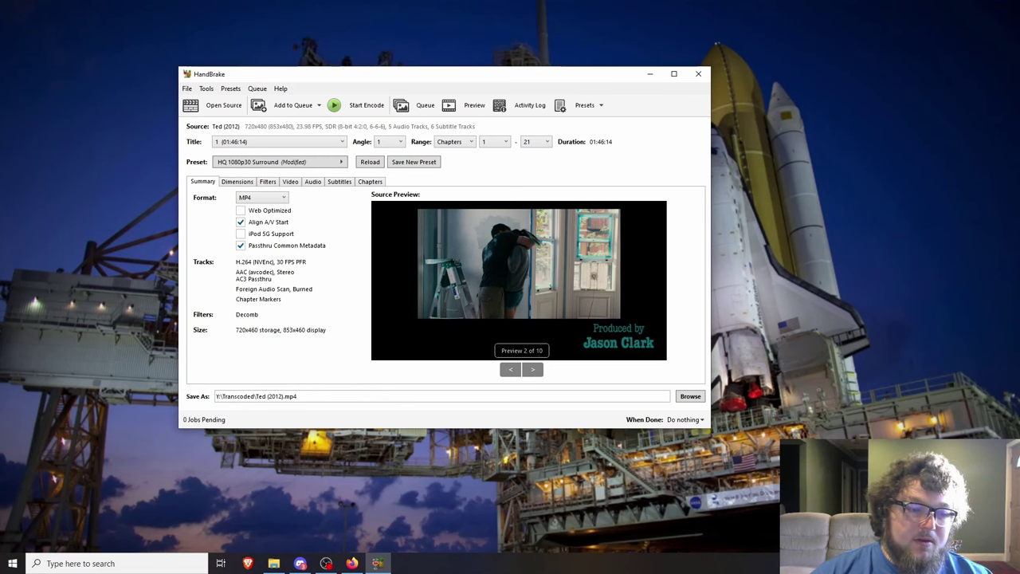
key(ctrl+shift+Escape)
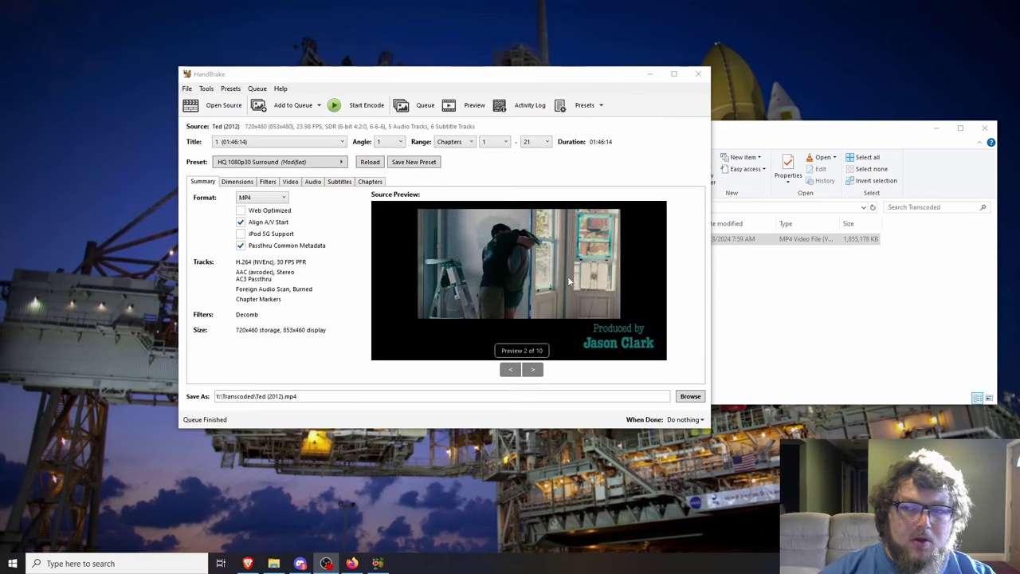
Open the DvDRips folder beside the Transcoded folder in File Explorer and compare the sizes of Ted (2012).mkv and Ted (2012).mp4
click(807, 283)
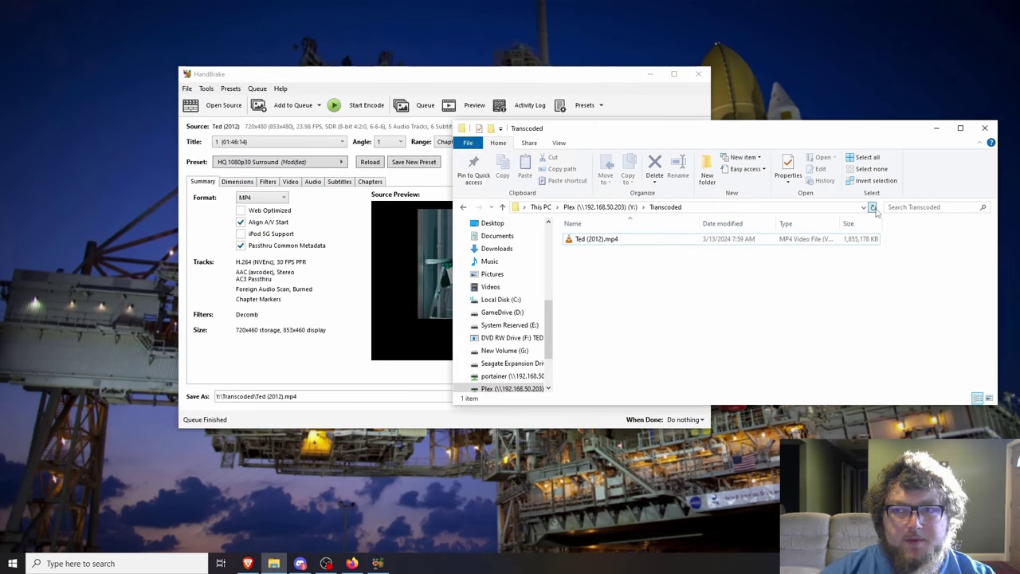
right_click(274, 563)
click(254, 450)
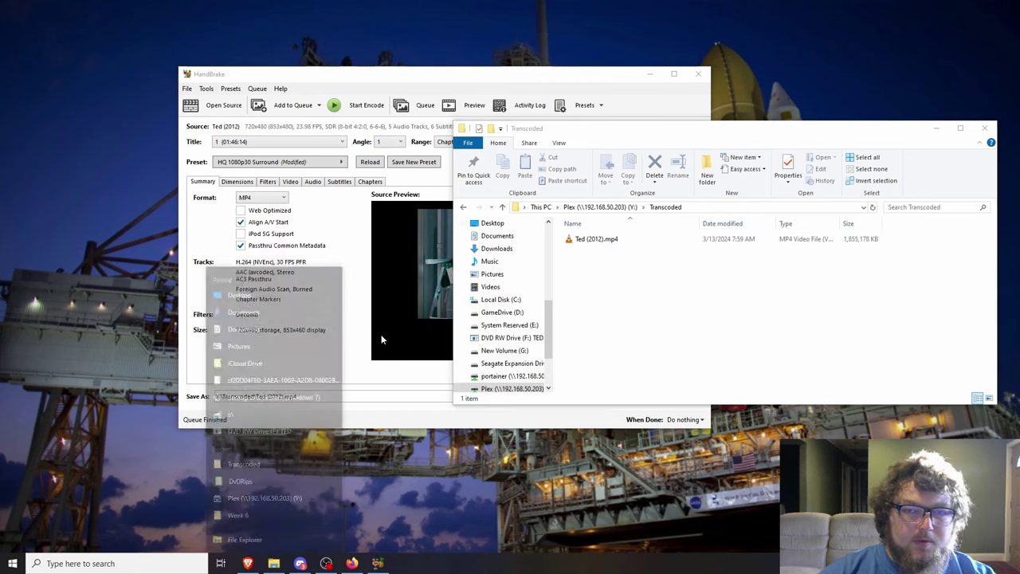
drag(579, 133, 142, 135)
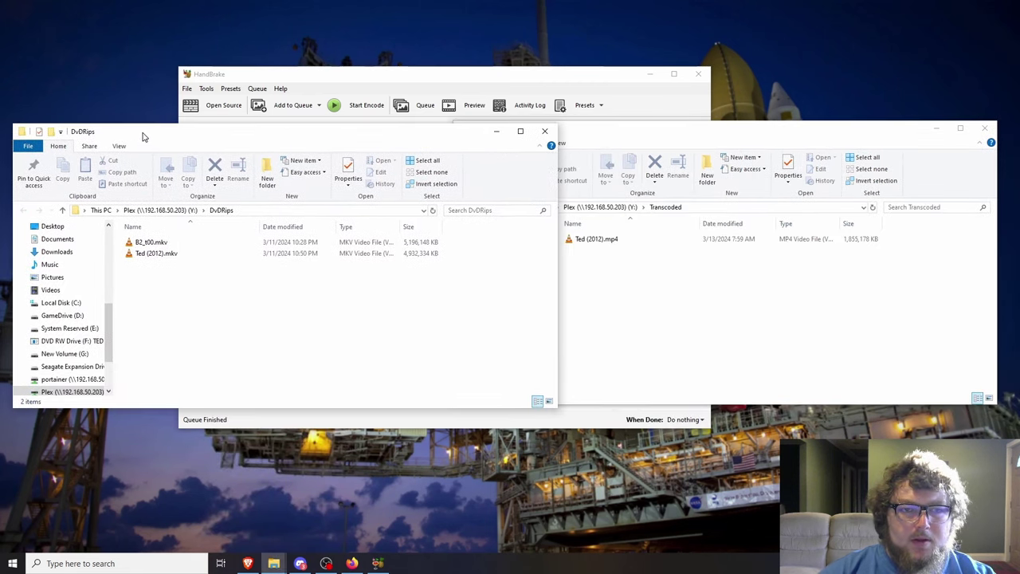
click(323, 255)
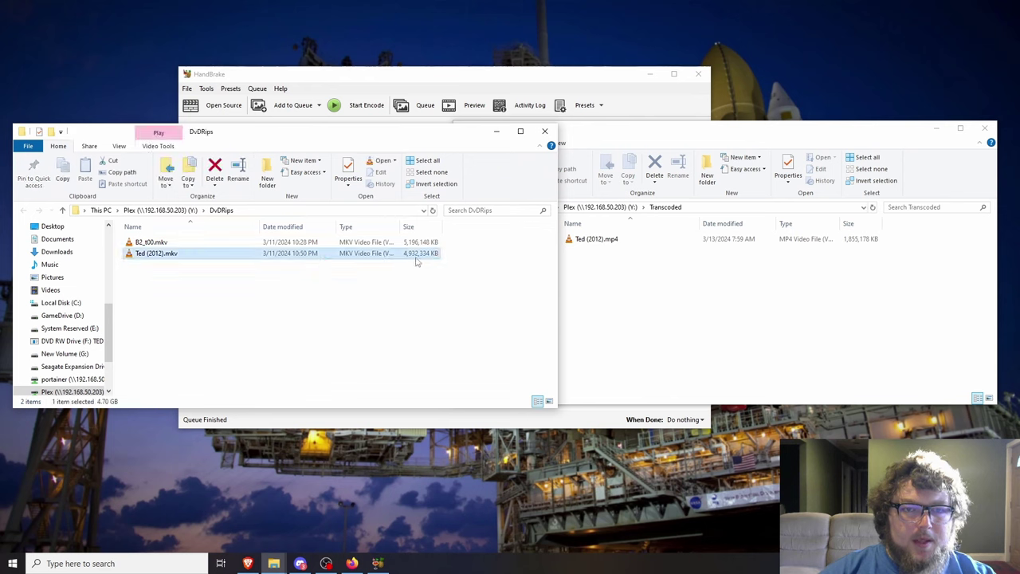
Compare the file properties of Ted (2012).mkv in DvDRips and Ted (2012).mp4 in Transcoded, and close both properties windows
right_click(195, 259)
click(157, 542)
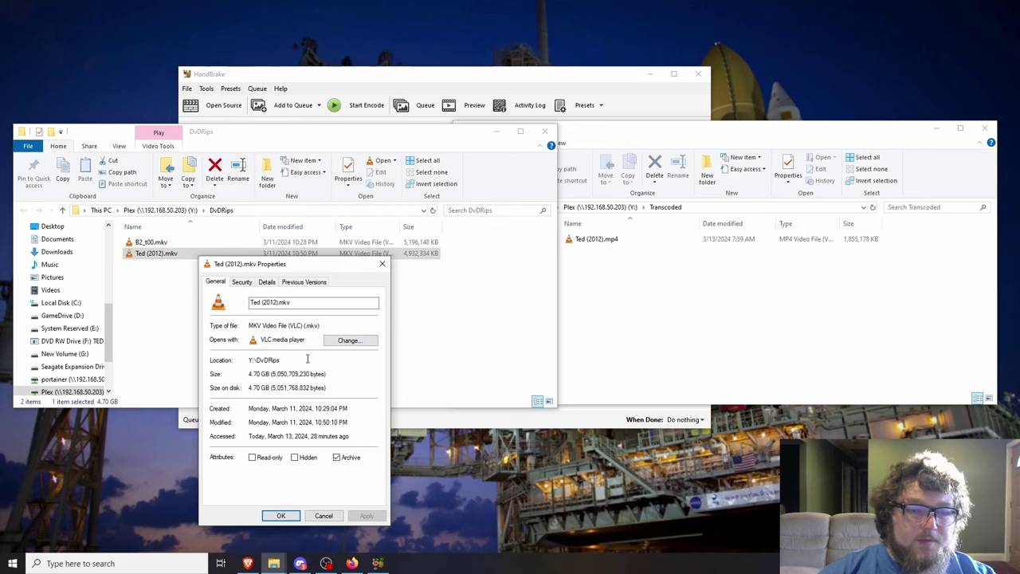
click(691, 242)
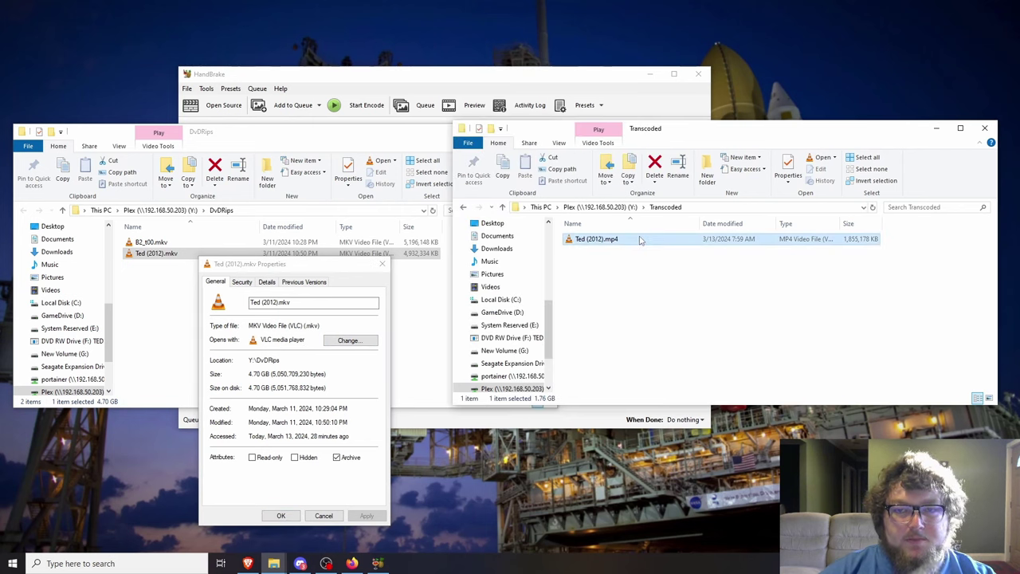
right_click(639, 240)
click(568, 528)
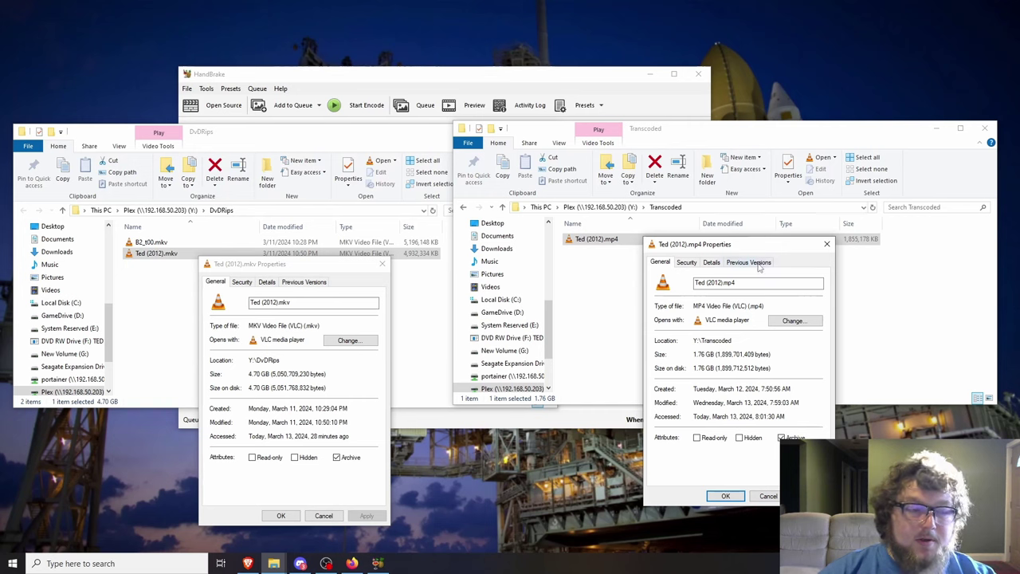
click(382, 264)
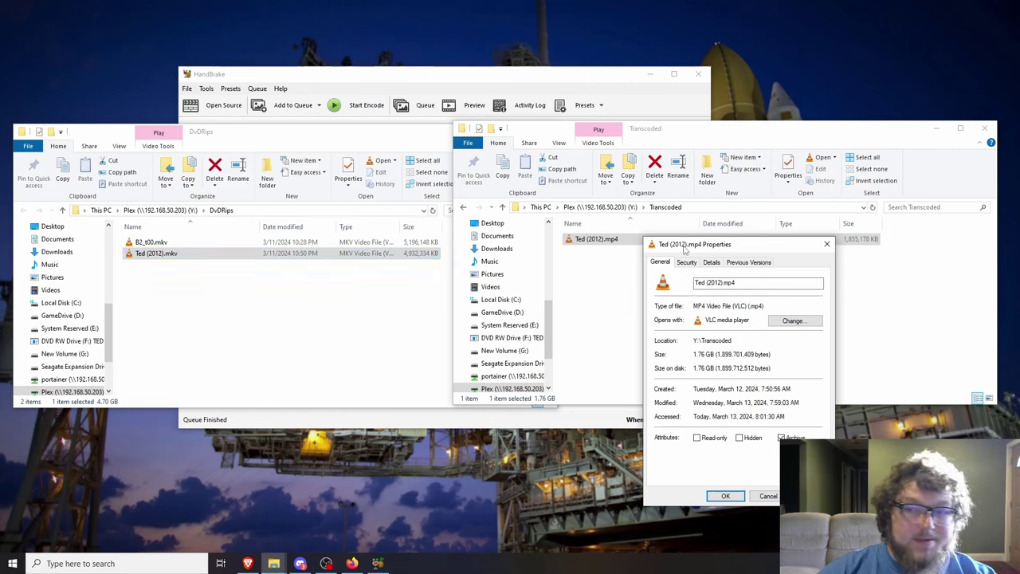
drag(684, 248, 680, 252)
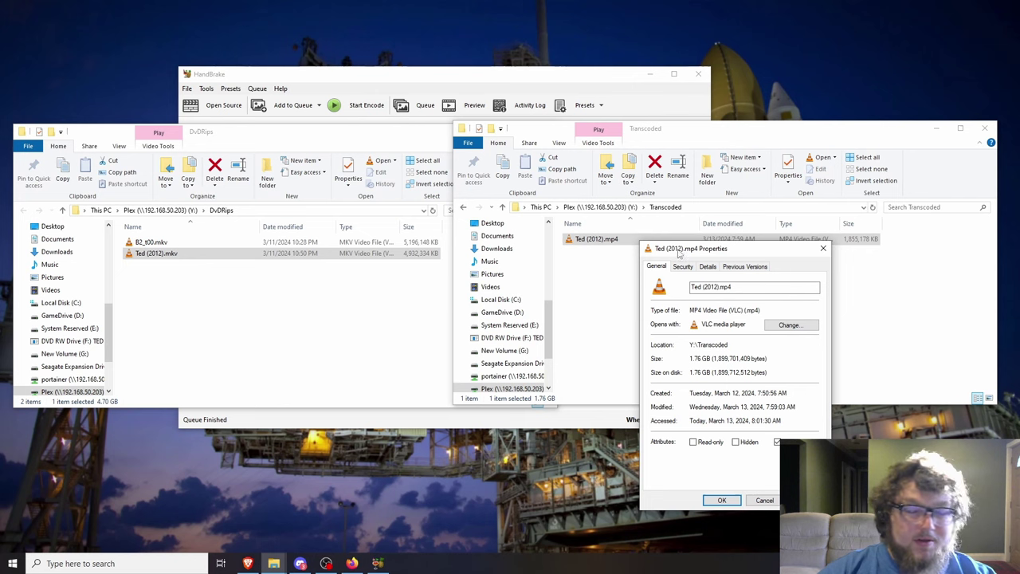
click(824, 248)
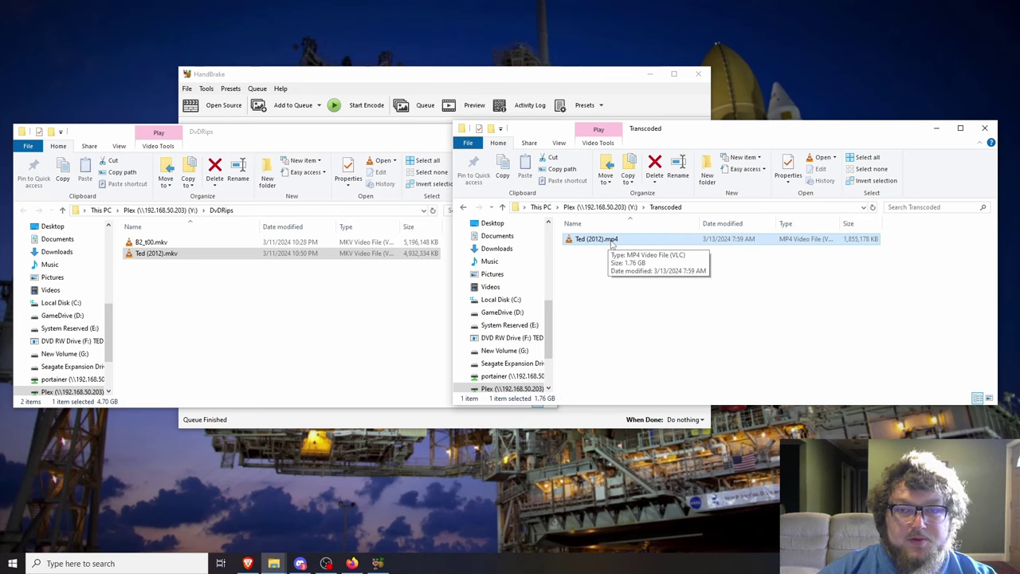
Play Ted (2012).mp4 from the Transcoded folder in VLC media player, rewind it to the beginning, and close the player
double_click(612, 246)
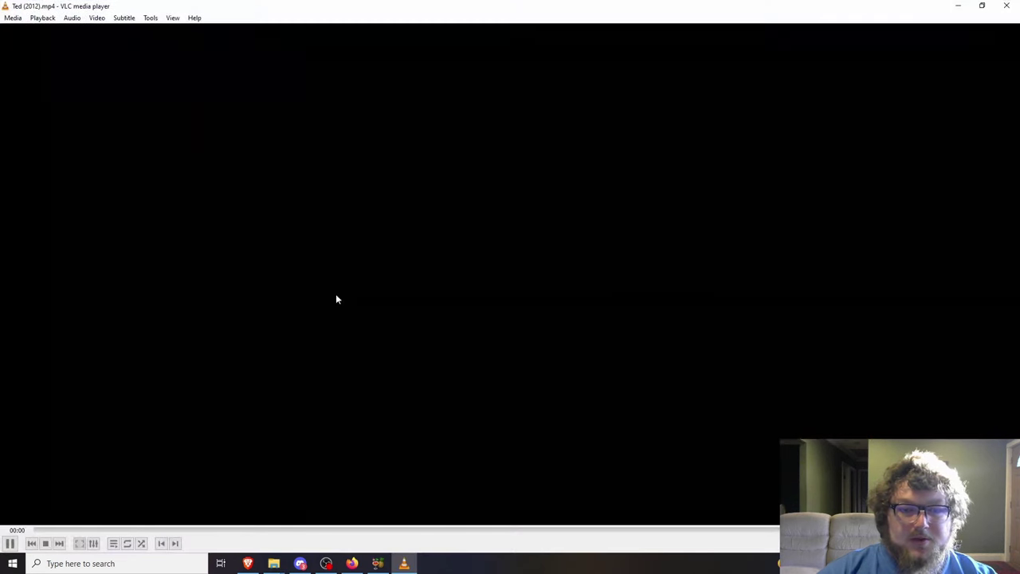
click(53, 530)
drag(53, 530, 23, 531)
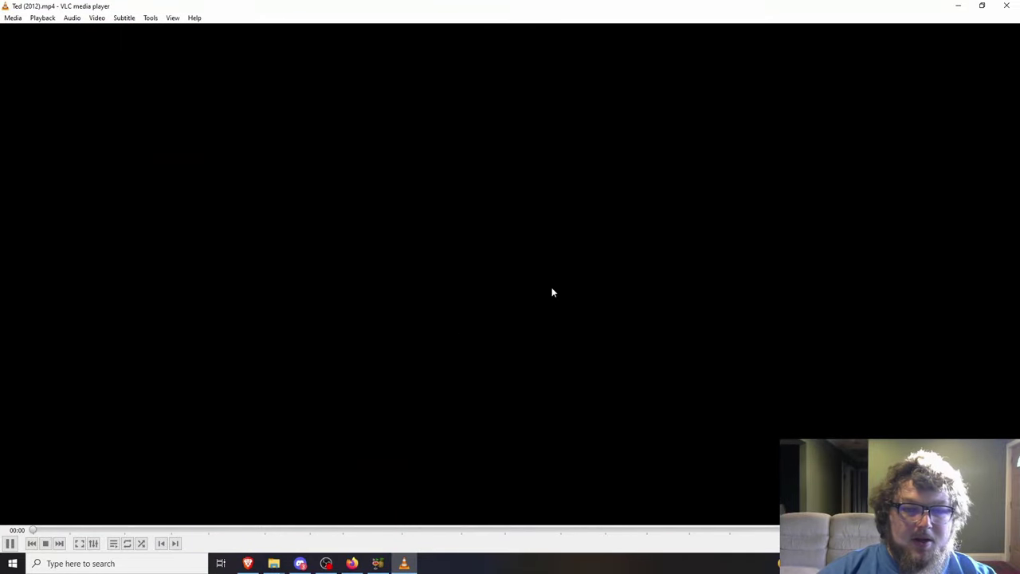
click(1007, 6)
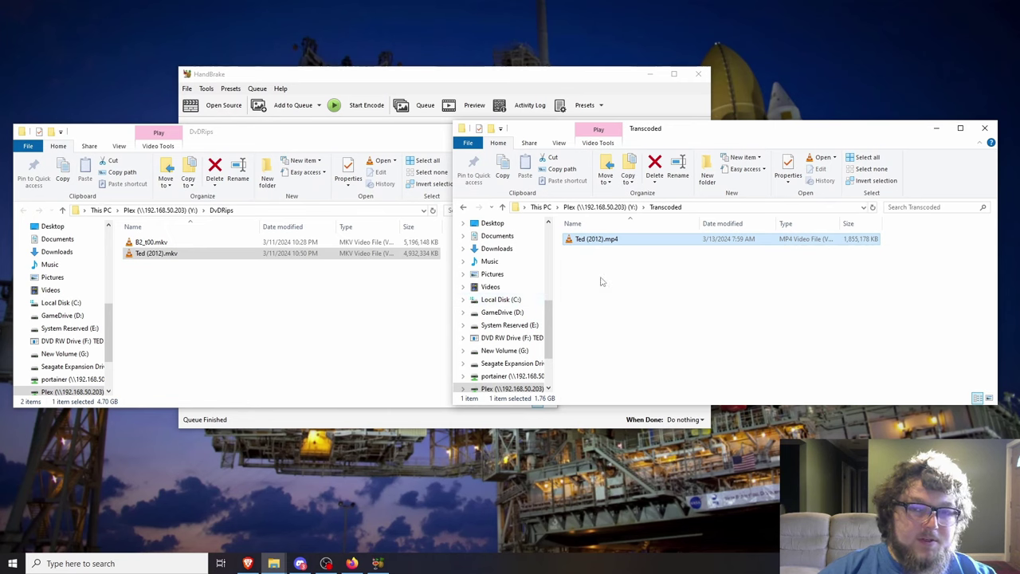